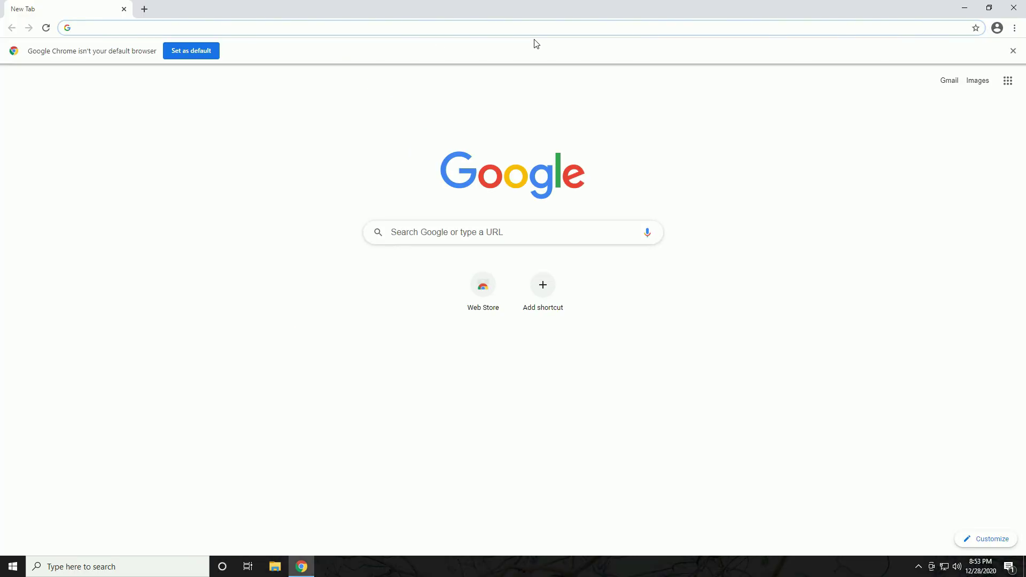
# Load the gateway page at 192.168.1.1, bypassing Chrome's certificate warning
pyautogui.write('192.168.1.1')
pyautogui.press('Return')
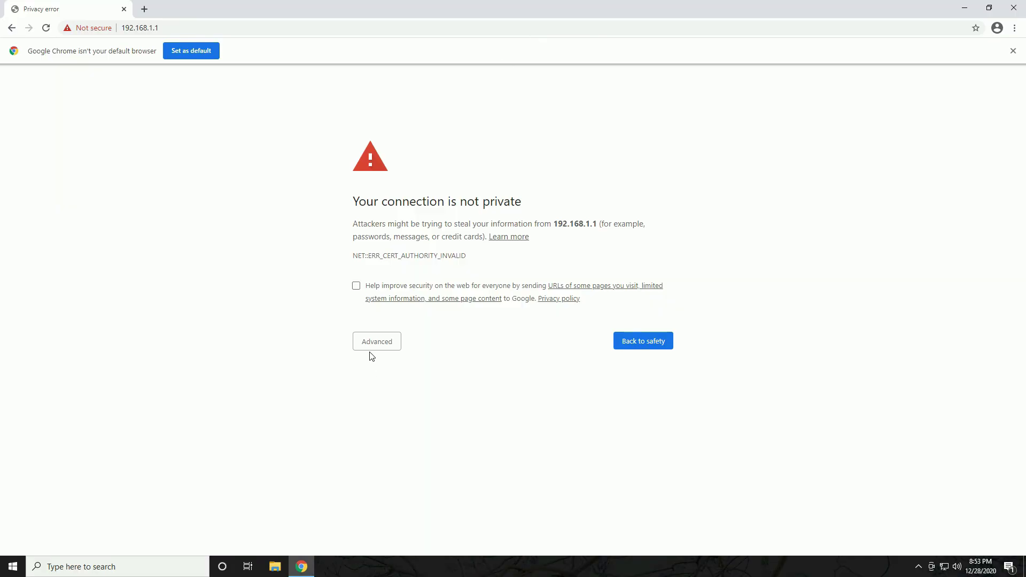
pyautogui.click(371, 350)
pyautogui.click(414, 425)
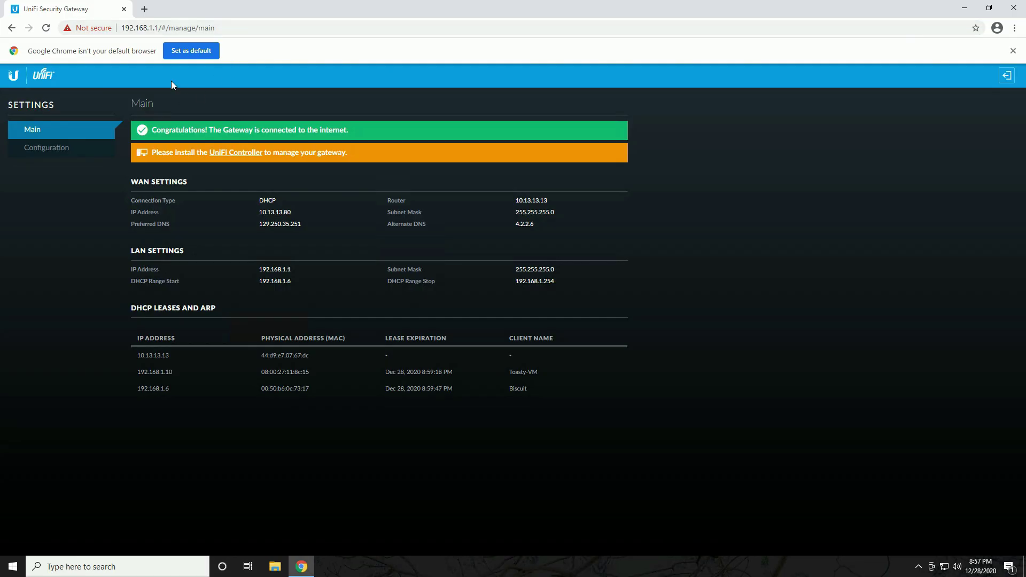
pyautogui.click(68, 149)
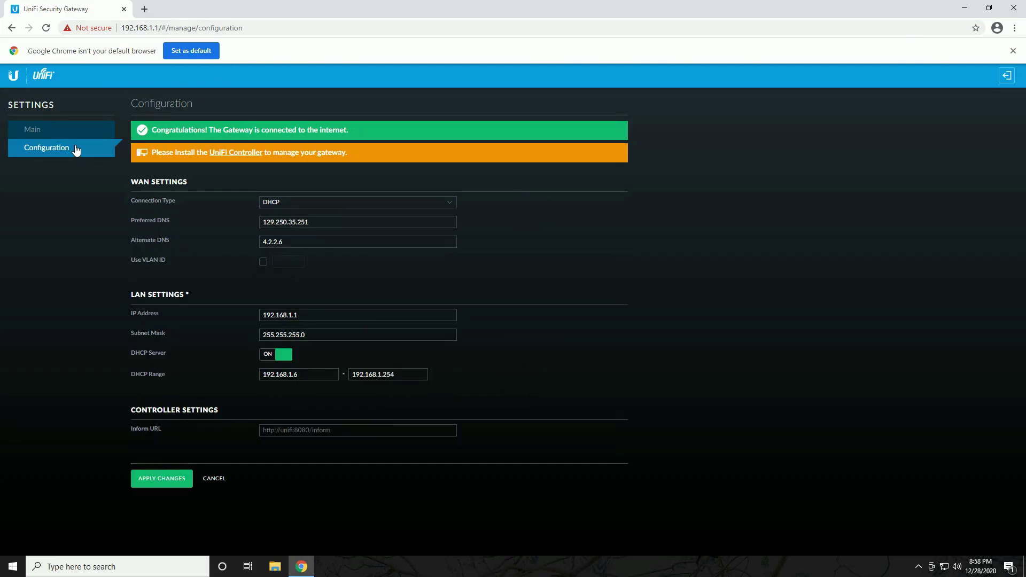
pyautogui.click(452, 210)
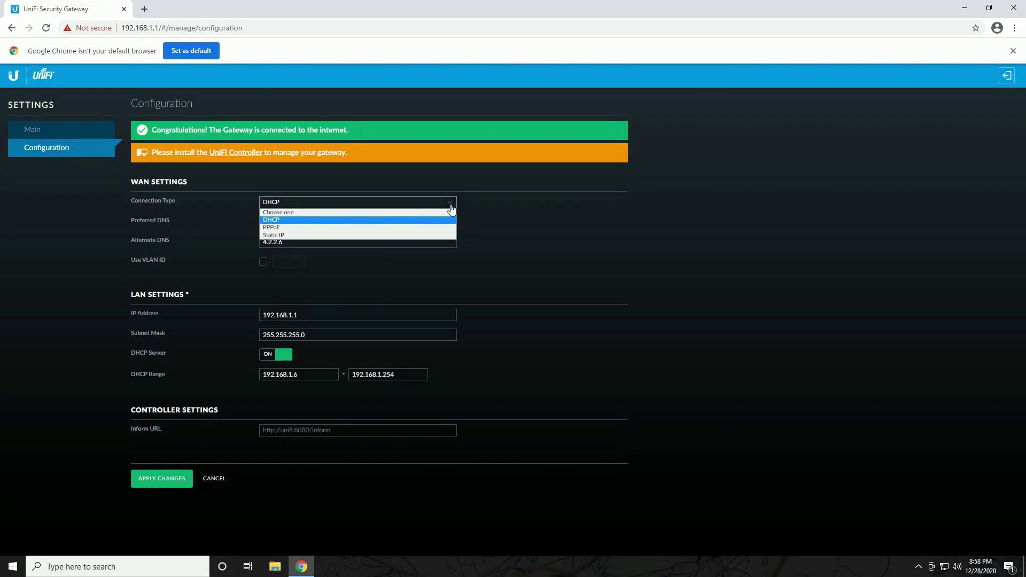
pyautogui.click(537, 218)
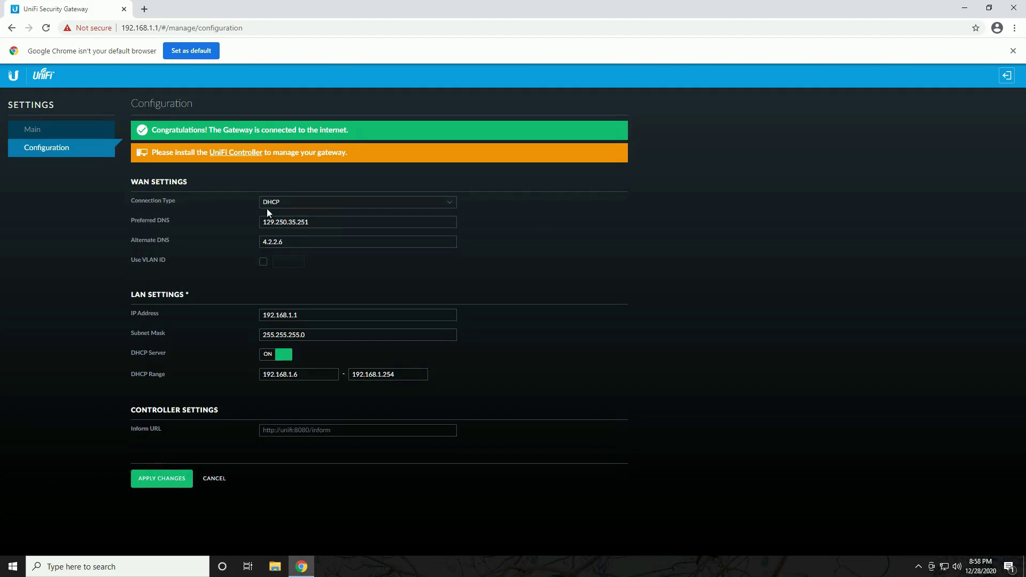
pyautogui.click(264, 263)
pyautogui.click(263, 261)
pyautogui.press('Tab')
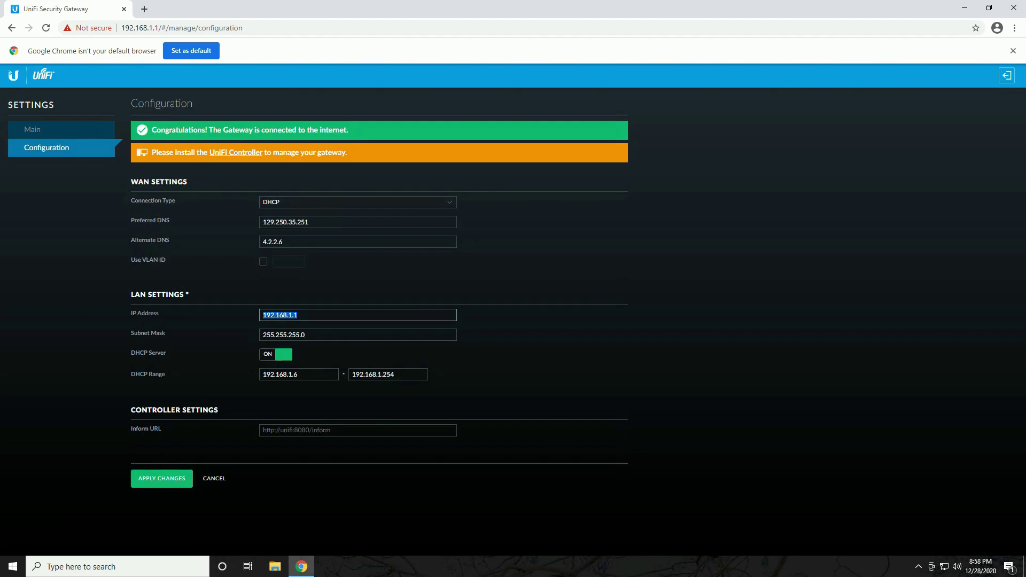
pyautogui.click(298, 314)
pyautogui.hotkey('ctrl', 'a')
pyautogui.click(298, 374)
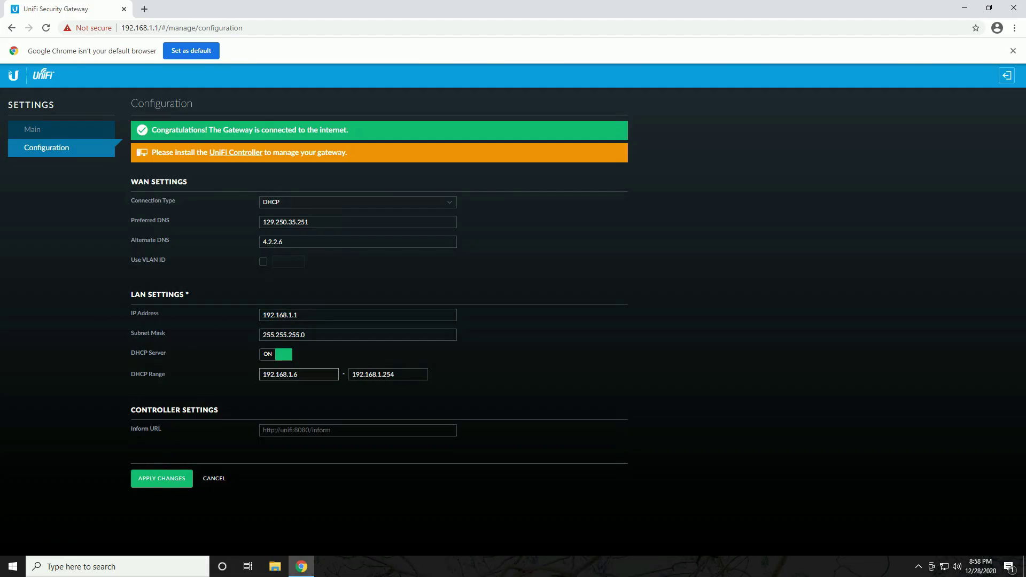
pyautogui.hotkey('ctrl', 'a')
pyautogui.click(574, 369)
pyautogui.hotkey('alt', 'Left')
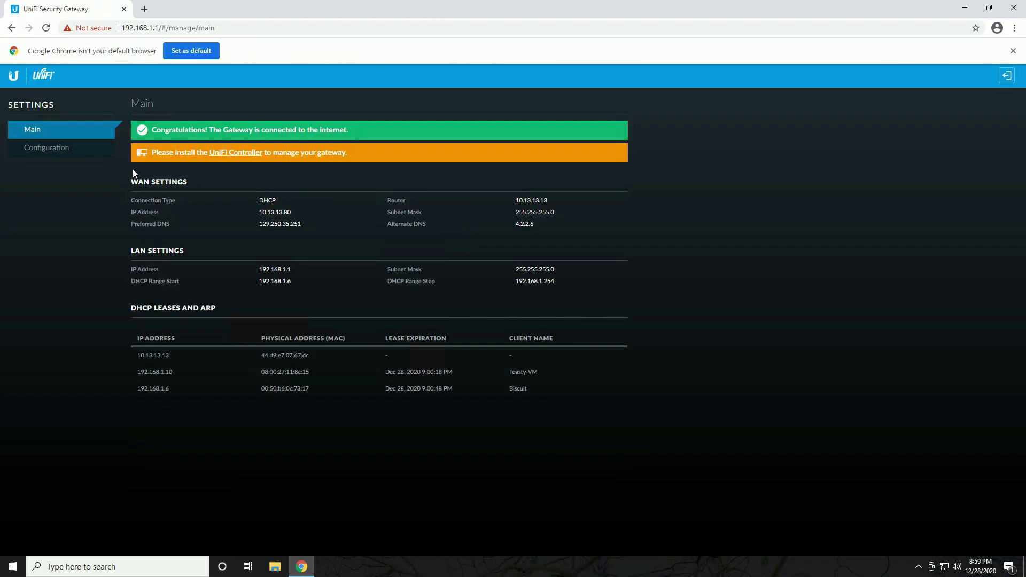
# Download the UniFi Controller 6.0.43 Windows installer, accepting the licence, and launch it
pyautogui.click(234, 154)
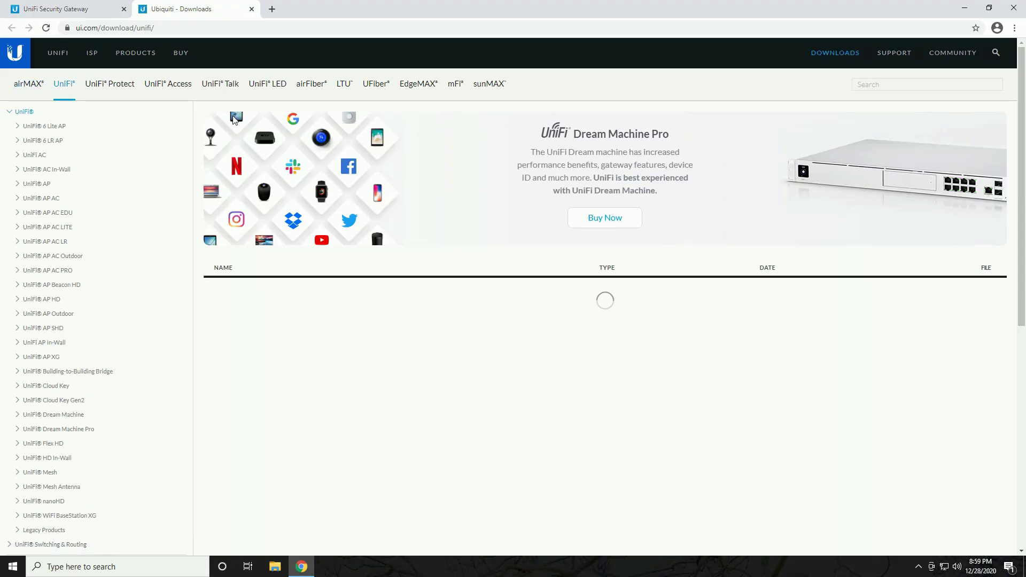
pyautogui.scroll(-6, 403, 185)
pyautogui.scroll(-3, 402, 185)
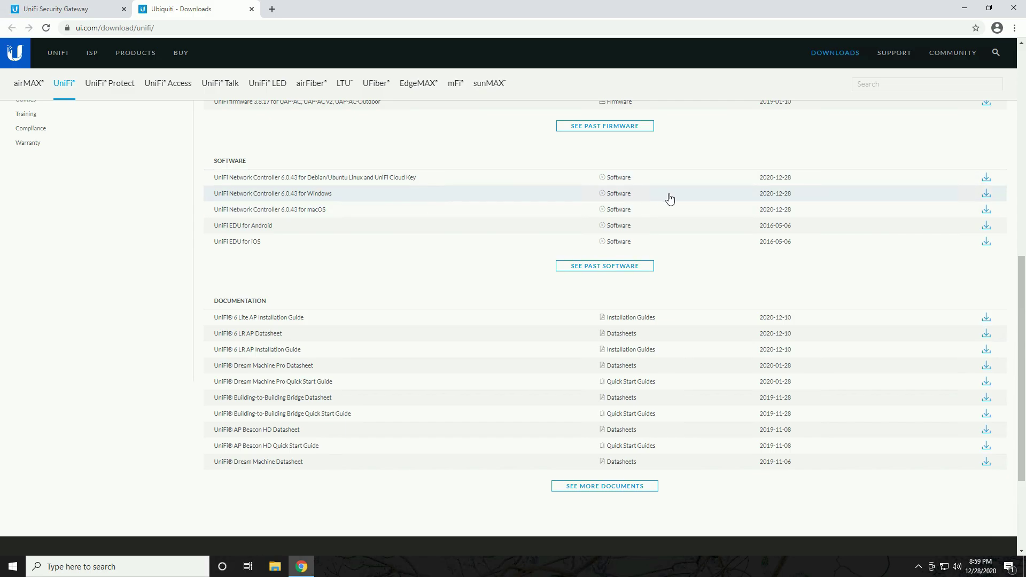
pyautogui.click(764, 195)
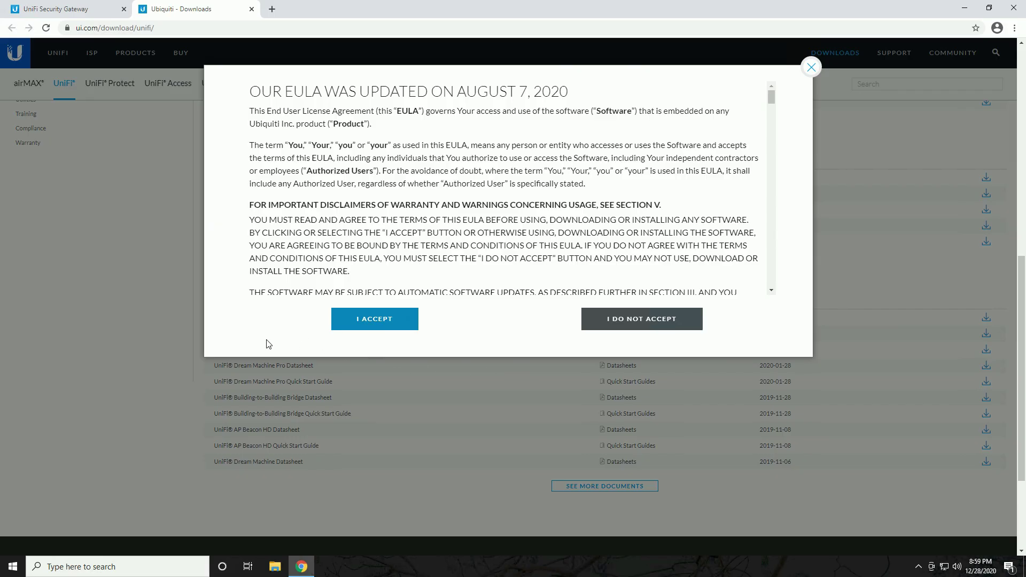
pyautogui.click(364, 320)
pyautogui.click(508, 114)
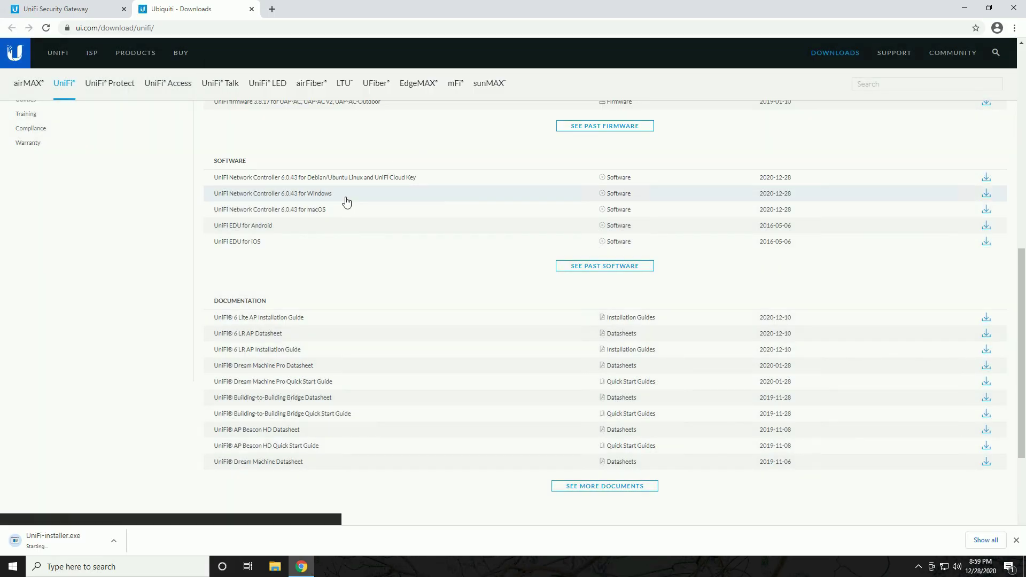
pyautogui.click(53, 540)
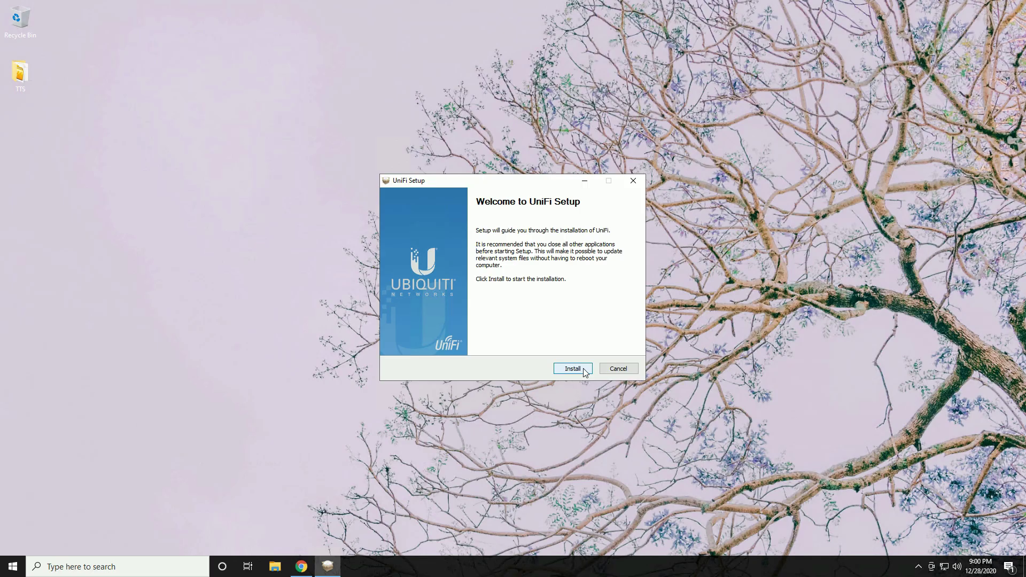
pyautogui.click(583, 369)
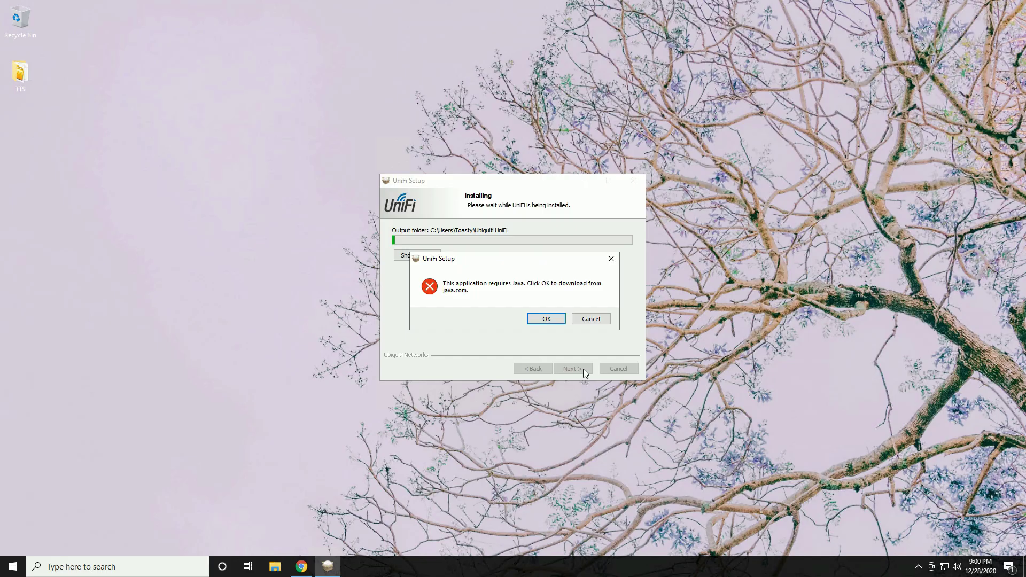
# Download and install the Java runtime the UniFi setup requires
pyautogui.click(553, 320)
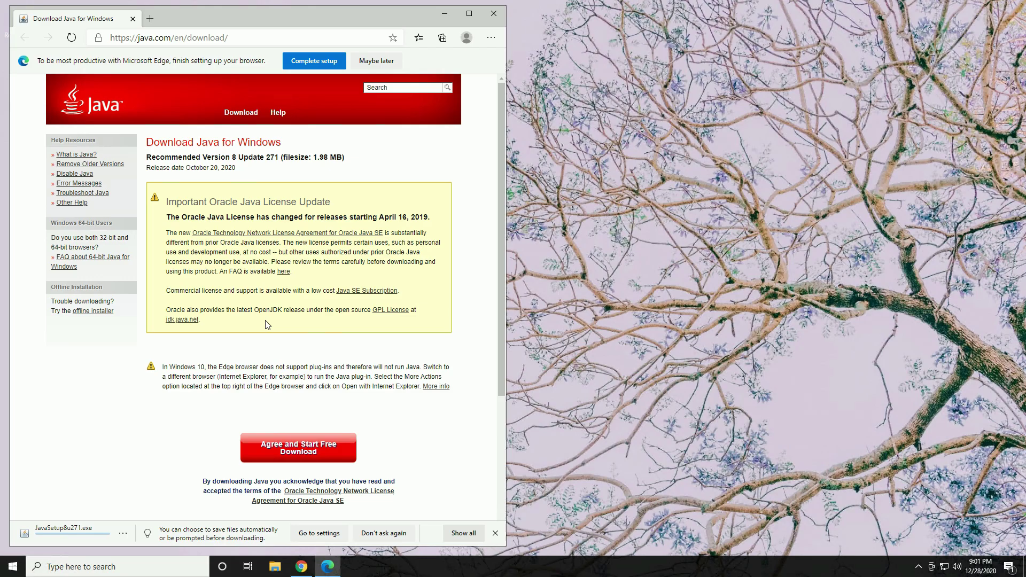
pyautogui.click(78, 532)
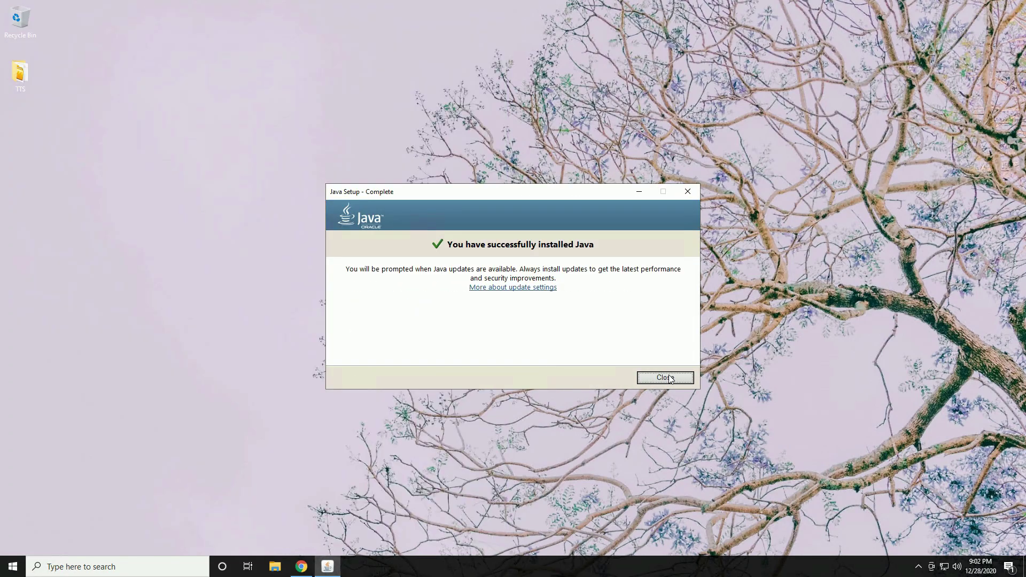
pyautogui.click(665, 378)
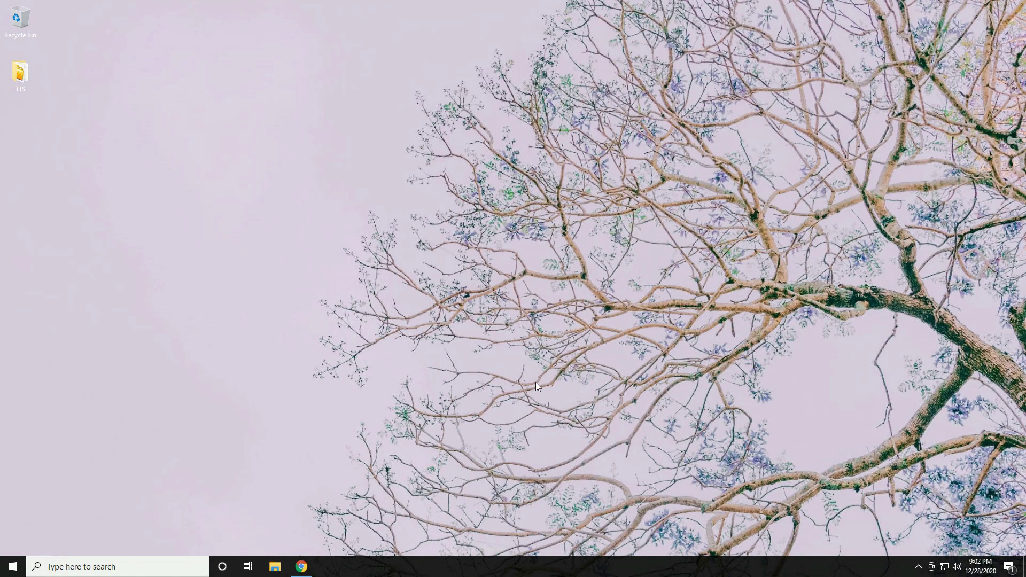
# Rerun UniFi-installer from the Downloads folder and finish the controller installation
pyautogui.click(274, 567)
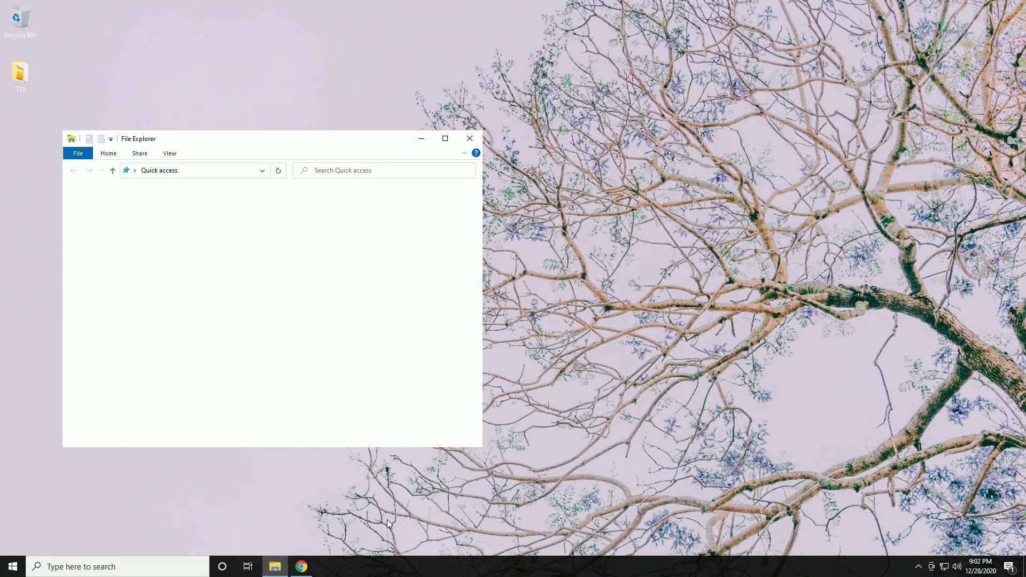
pyautogui.click(107, 222)
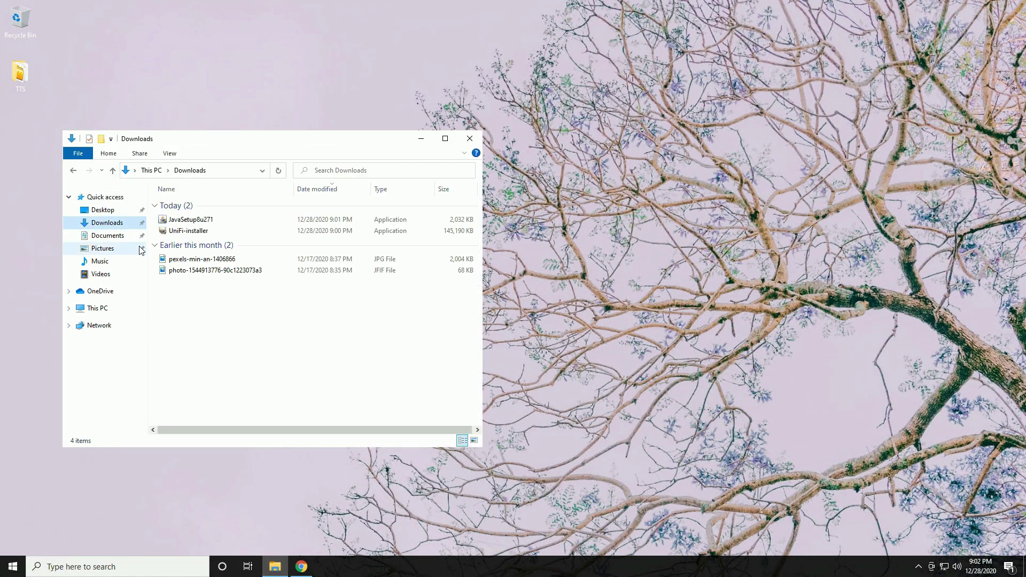
pyautogui.doubleClick(177, 231)
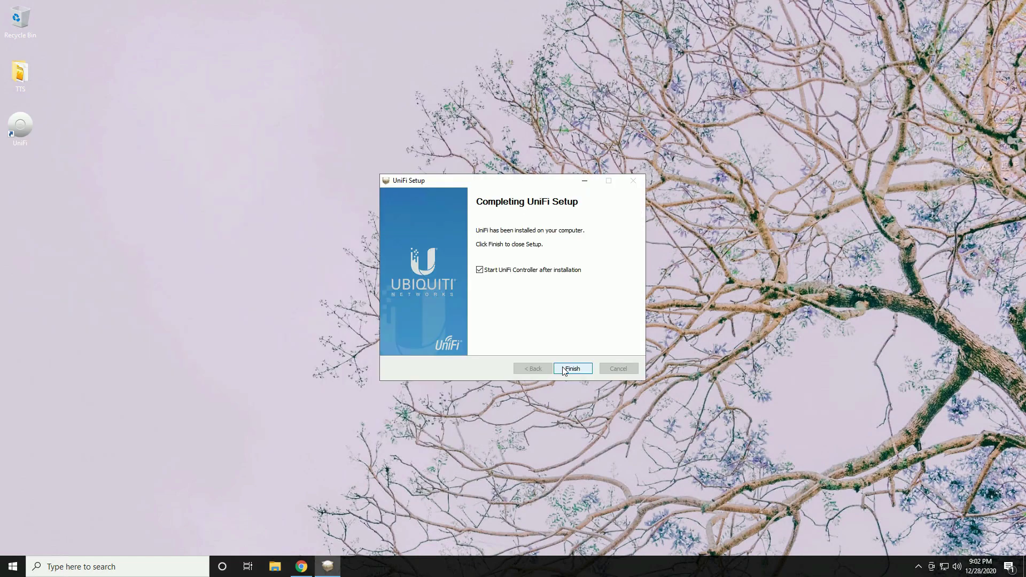
pyautogui.click(562, 370)
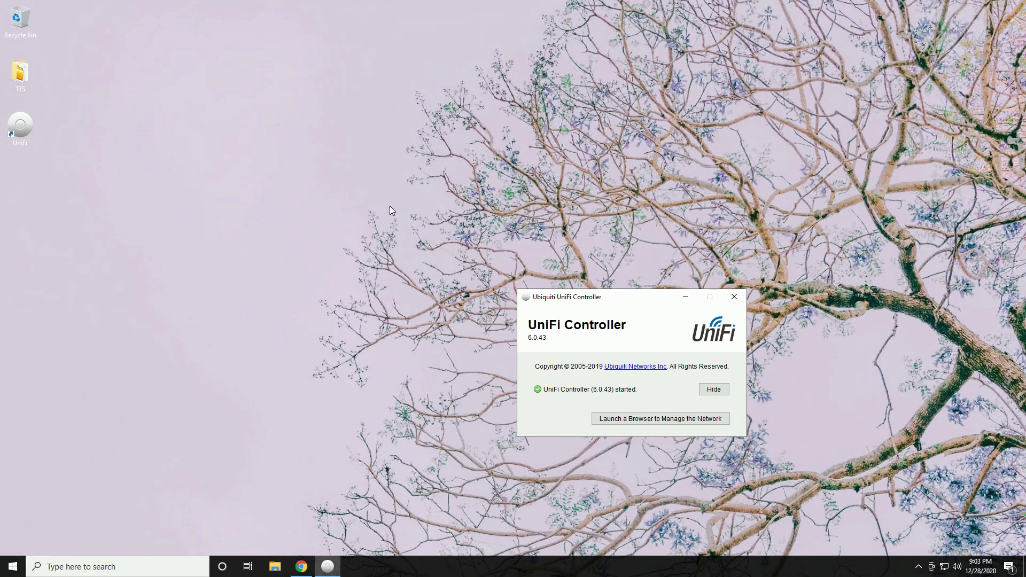
# Once controller 6.0.43 has started, launch the browser management page
pyautogui.click(671, 421)
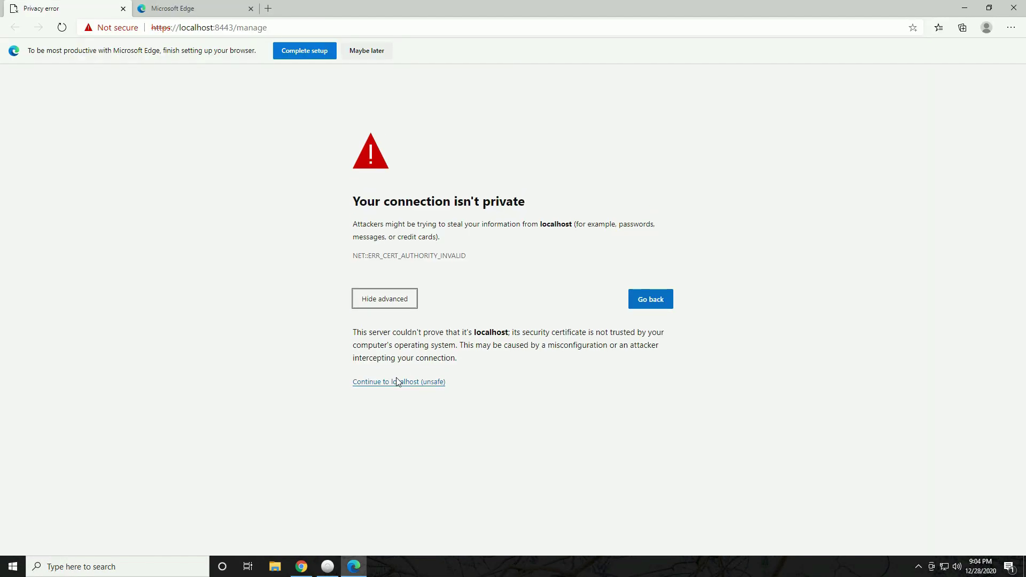
# Past the localhost warning, name the controller Toasty's Controller and accept the EULA
pyautogui.click(401, 381)
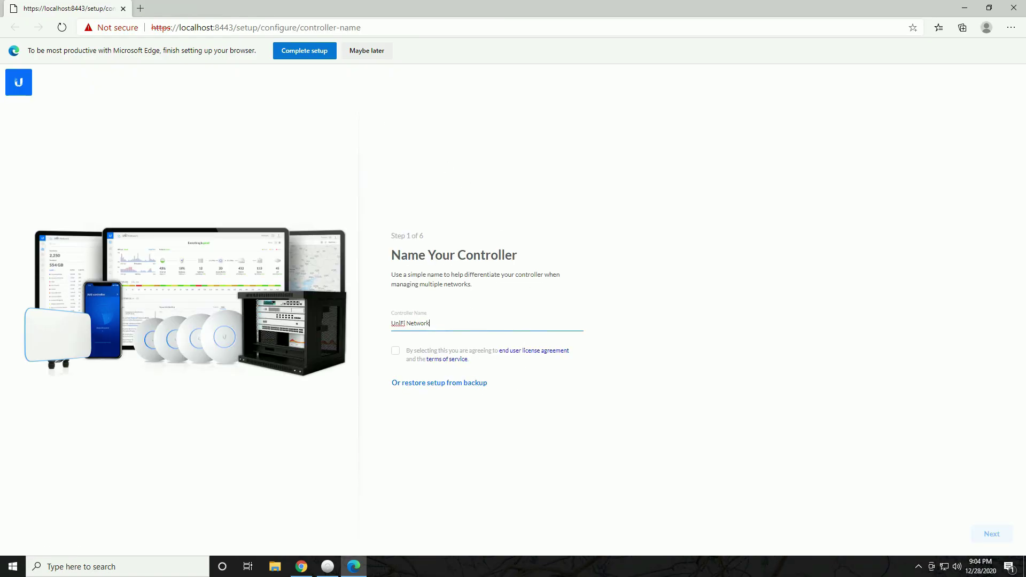
pyautogui.hotkey('ctrl', 'a')
pyautogui.write("Toasty's Controller")
pyautogui.click(396, 355)
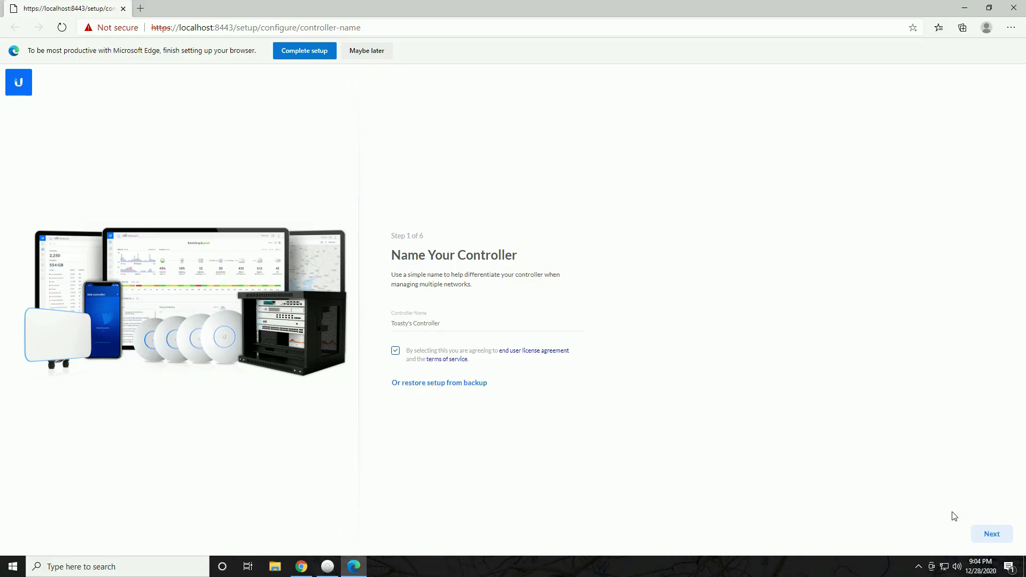
pyautogui.click(990, 537)
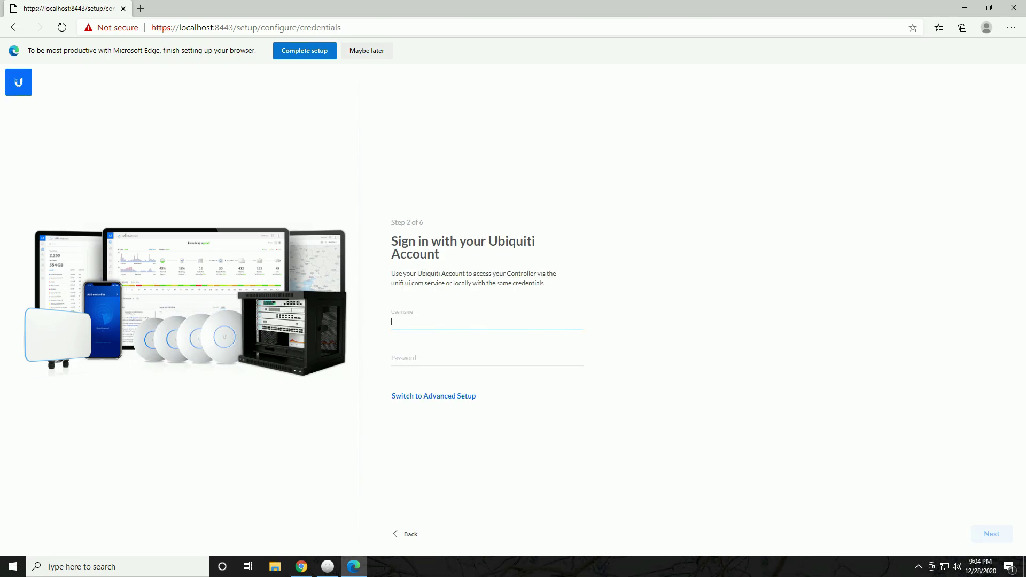
# In Advanced Setup, disable remote access and Ubiquiti account login
pyautogui.click(415, 397)
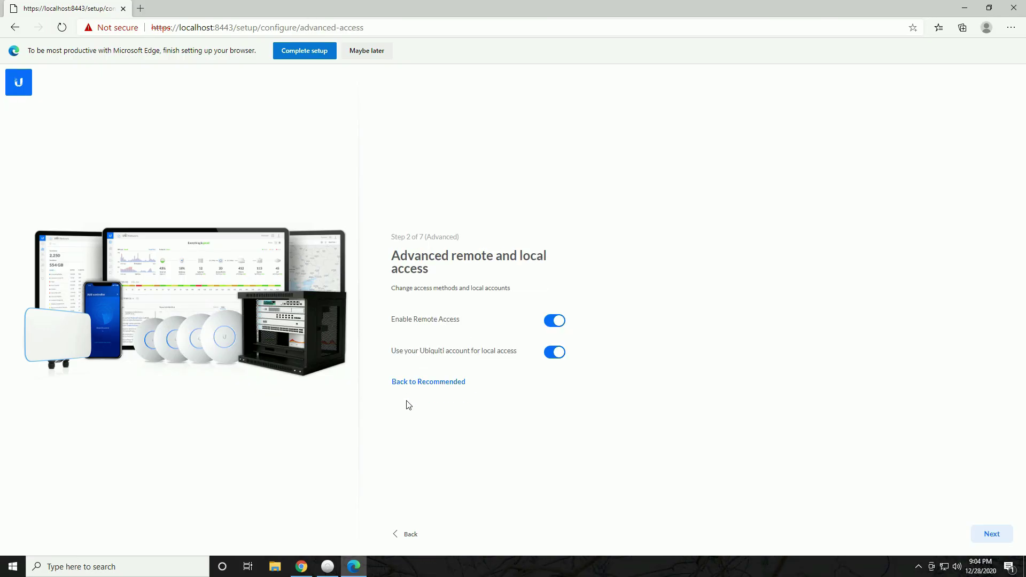
pyautogui.click(555, 321)
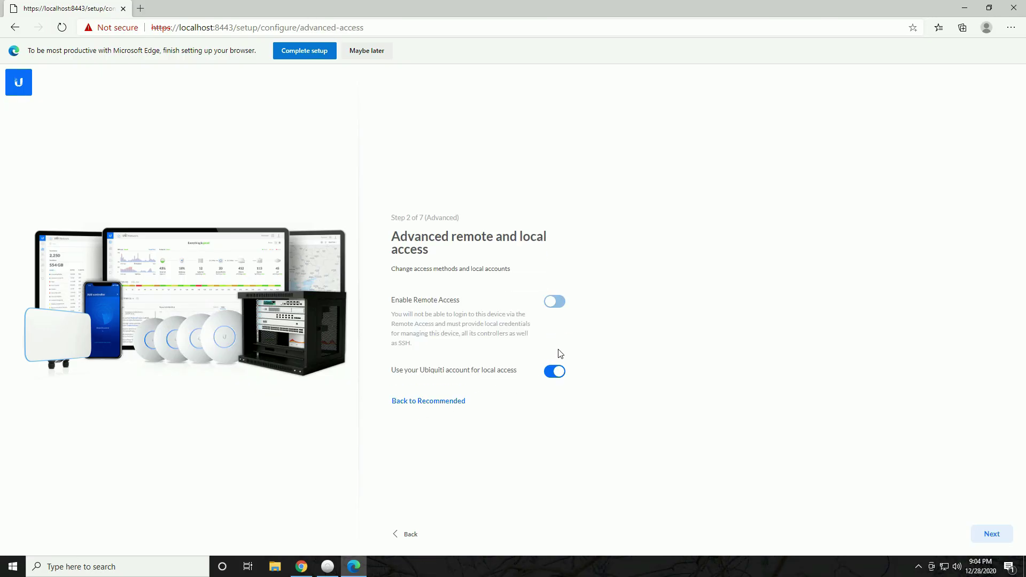
pyautogui.click(555, 371)
pyautogui.click(558, 372)
pyautogui.click(556, 226)
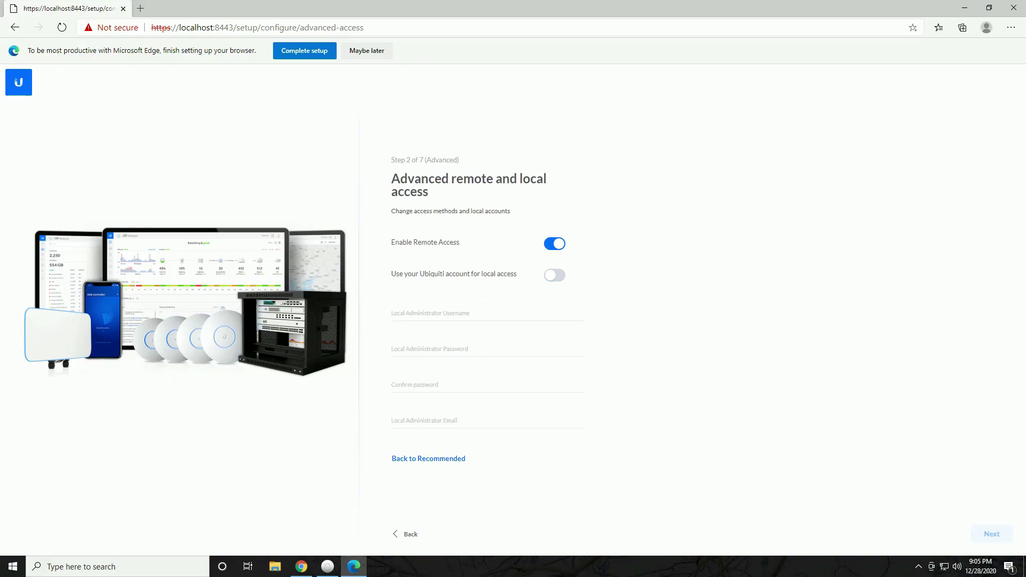
pyautogui.click(452, 334)
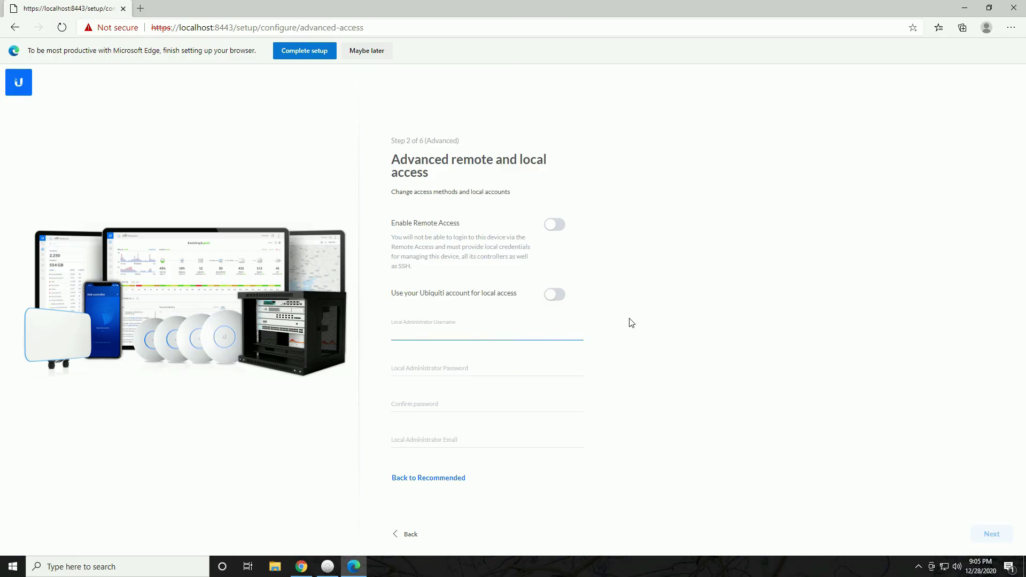
# Create the local admin Toasty with a password and email address
pyautogui.press('Tab')
pyautogui.hotkey('ctrl', 'v')
pyautogui.press('Tab')
pyautogui.hotkey('ctrl', 'v')
pyautogui.press('Tab')
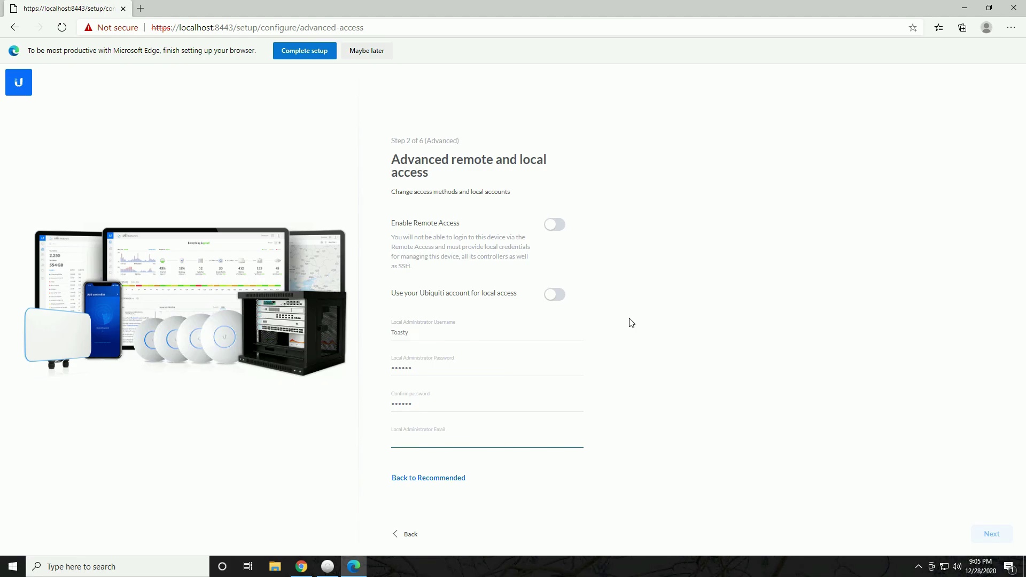
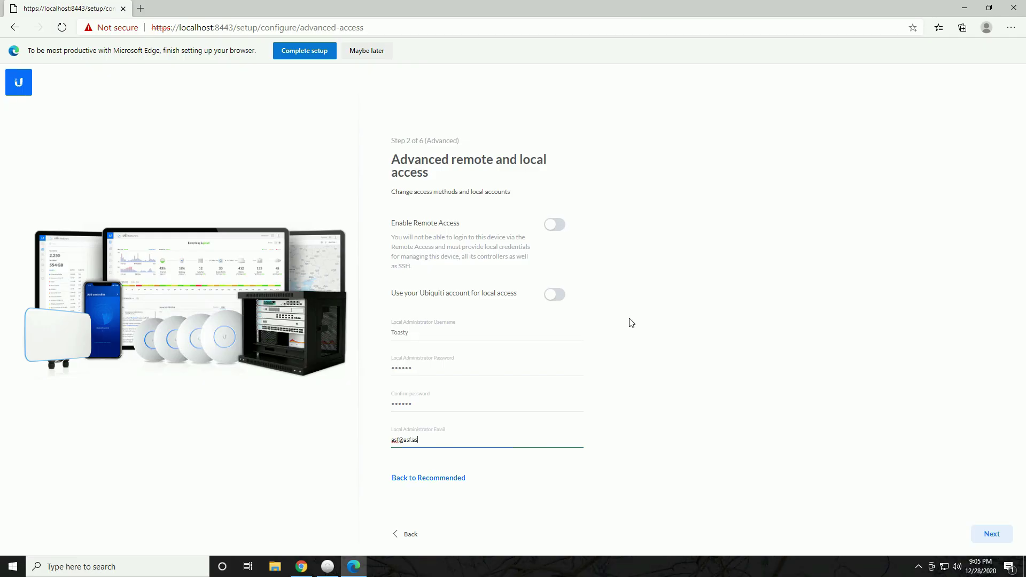
pyautogui.click(992, 532)
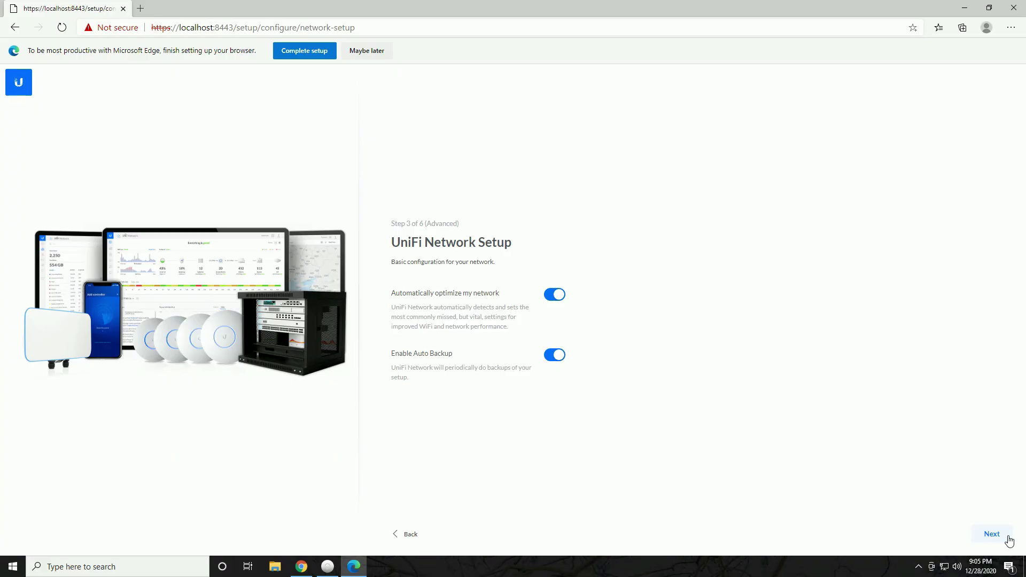
# Leave automatic network optimization turned on
pyautogui.click(556, 304)
pyautogui.click(559, 301)
pyautogui.click(995, 534)
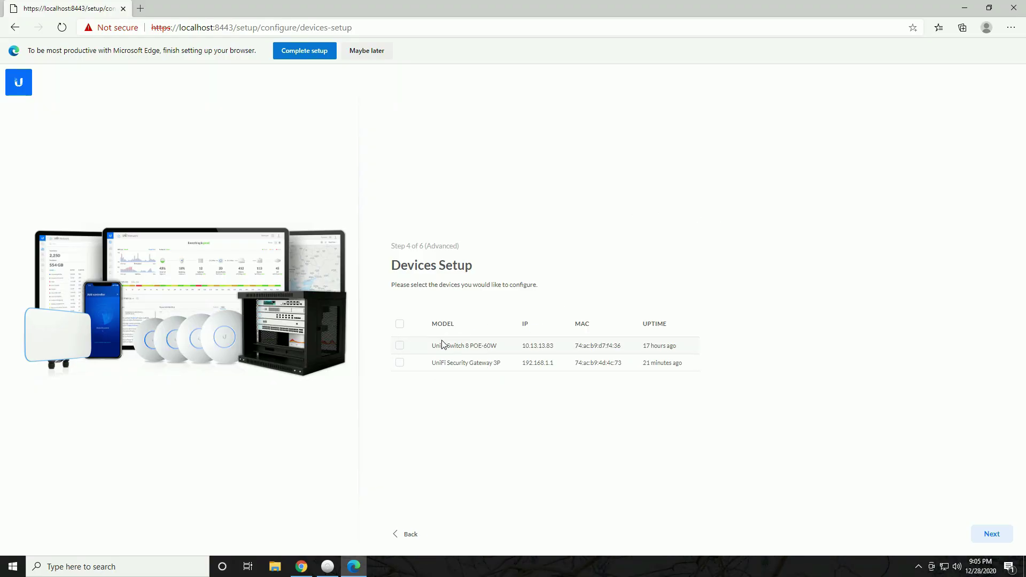
# Select the UniFi Security Gateway 3P in Devices Setup for configuration
pyautogui.moveTo(436, 346); pyautogui.dragTo(499, 351)
pyautogui.moveTo(431, 364); pyautogui.dragTo(520, 373)
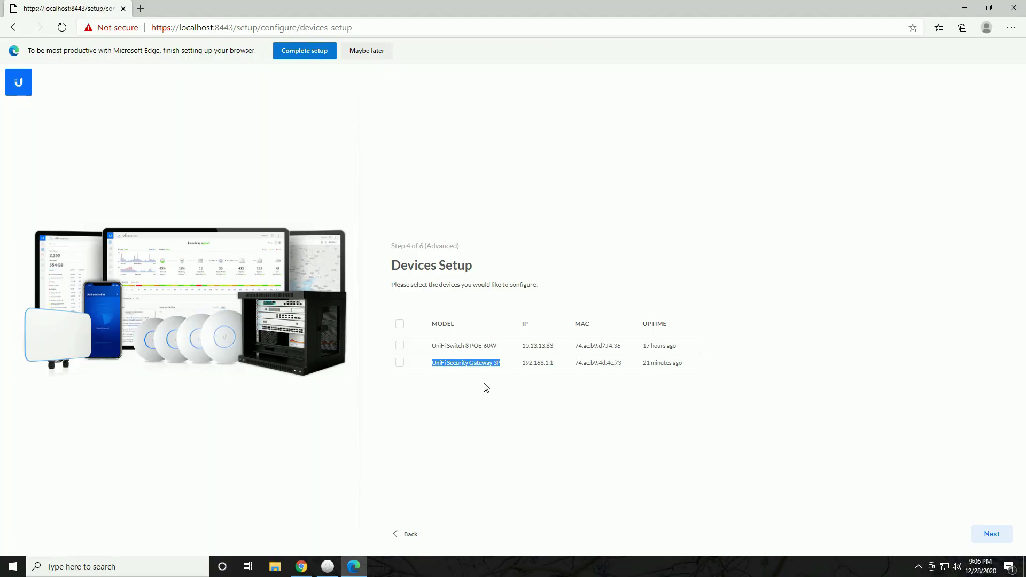
pyautogui.click(400, 362)
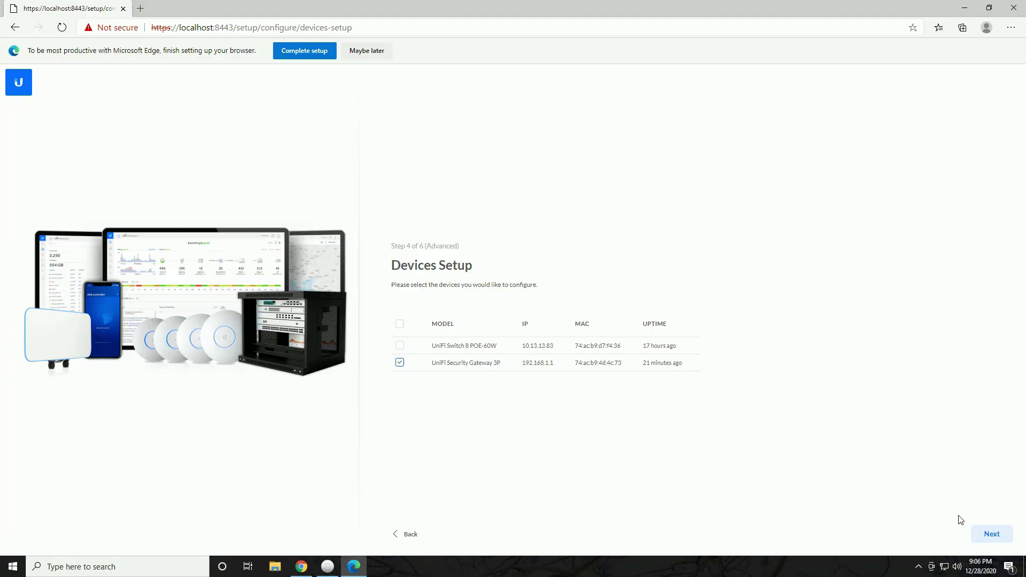
pyautogui.click(992, 534)
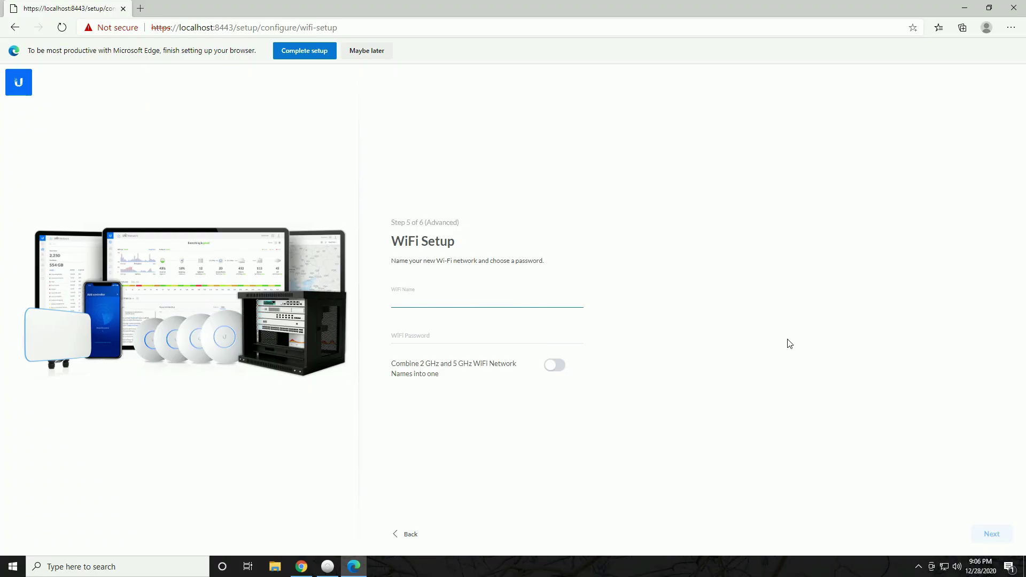
# Name the Wi-Fi Toasty_Wifi, set its password, and combine 2 GHz and 5 GHz names
pyautogui.write('Toasty_Wifi')
pyautogui.press('Tab')
pyautogui.hotkey('ctrl', 'v')
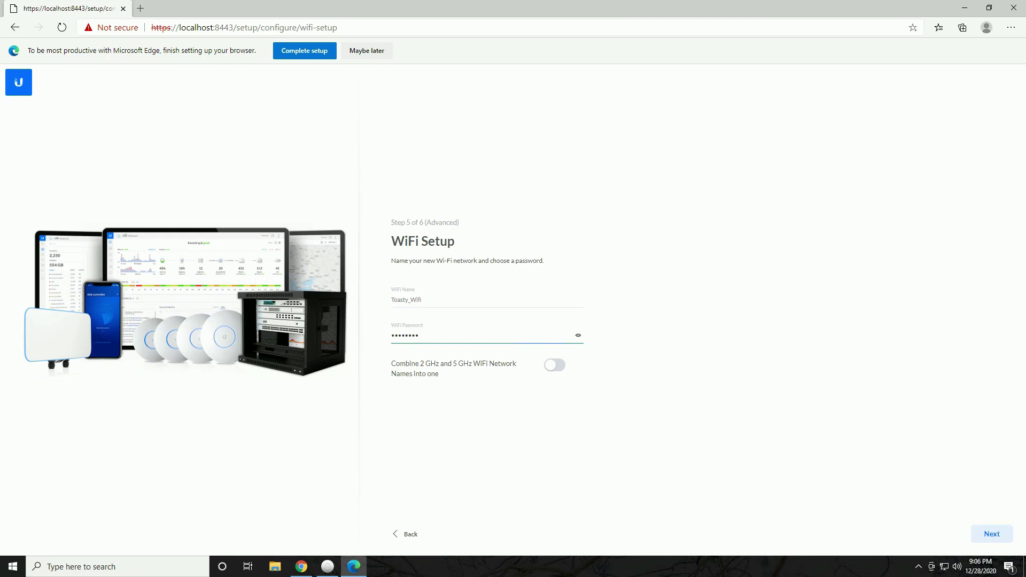
pyautogui.click(557, 365)
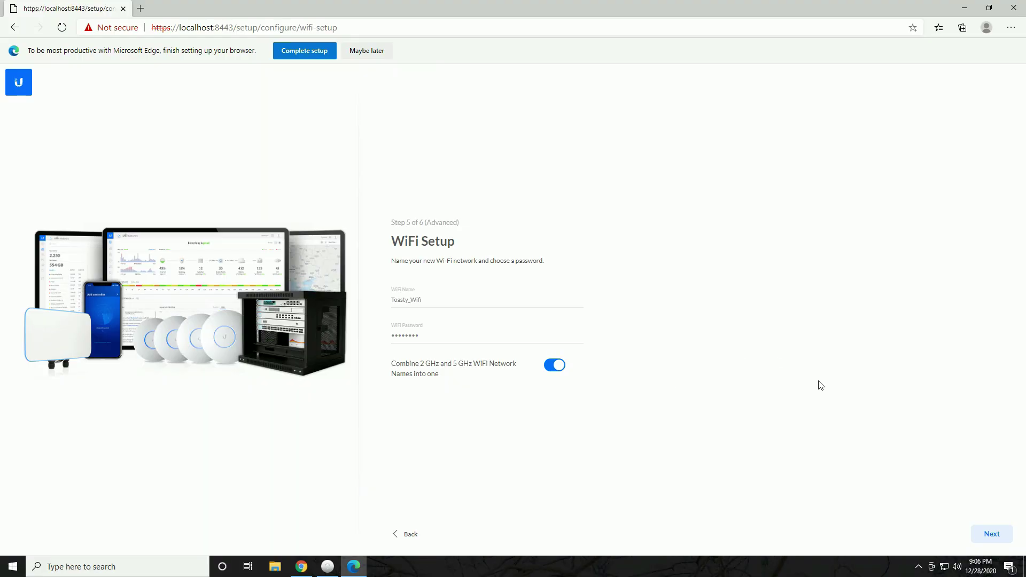
pyautogui.click(992, 537)
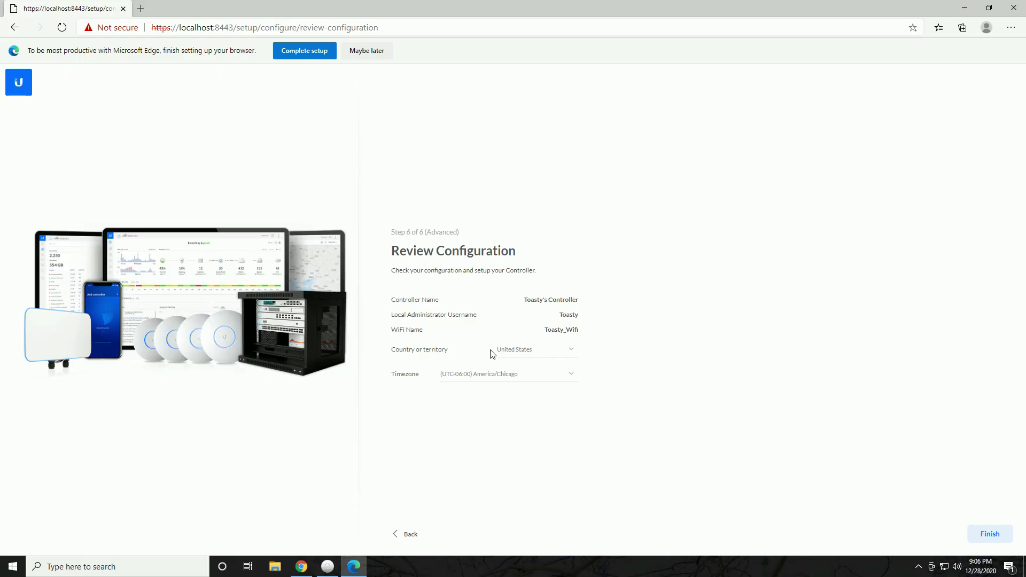
# Keep United States as the country and finish the configuration
pyautogui.click(551, 352)
pyautogui.click(677, 342)
pyautogui.click(991, 536)
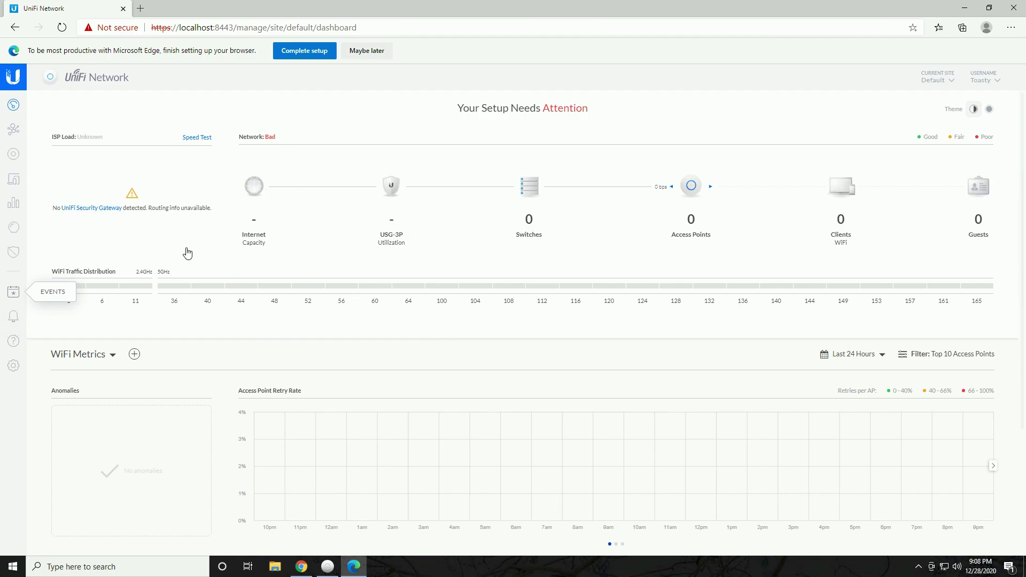
# Reload the dashboard, close the Security & Analytics prompt, and go to Settings
pyautogui.click(63, 28)
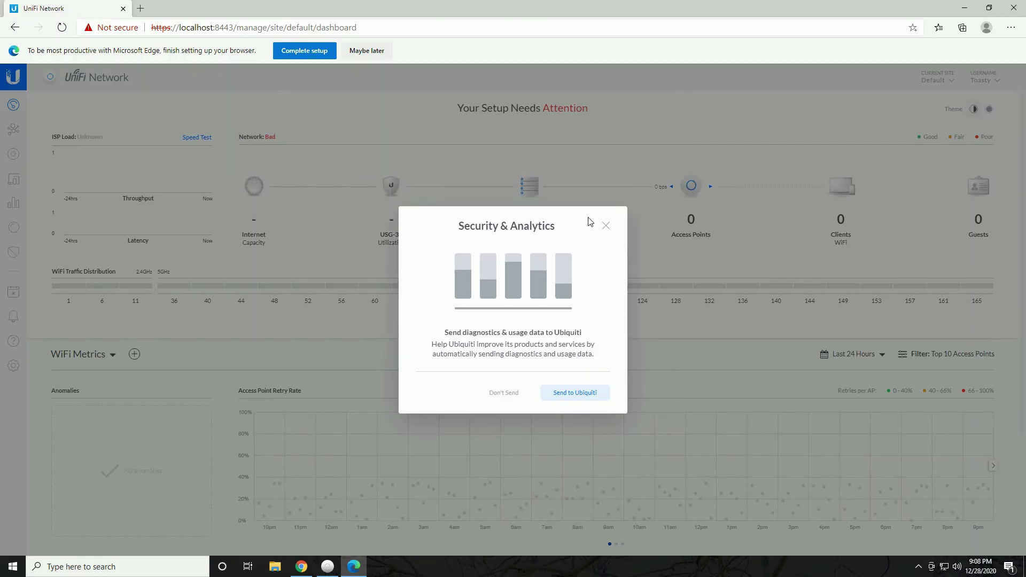
pyautogui.click(606, 225)
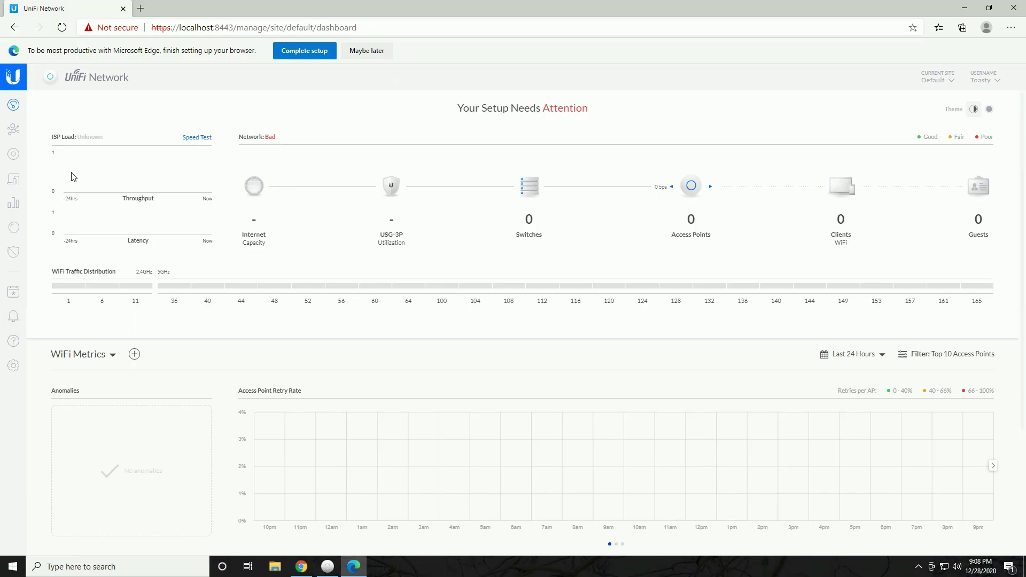
pyautogui.moveTo(74, 177); pyautogui.dragTo(239, 259)
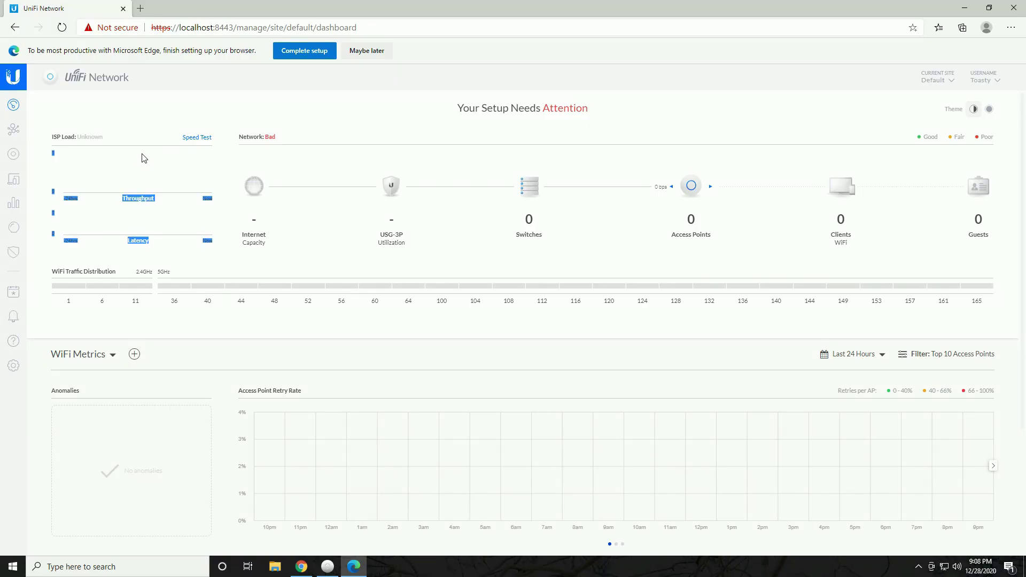
pyautogui.click(233, 138)
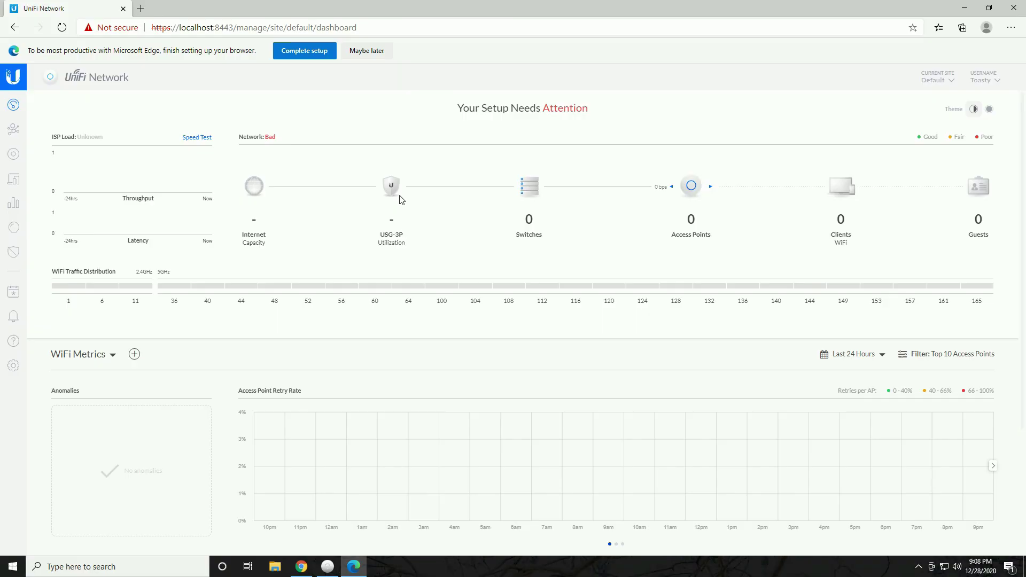
pyautogui.click(13, 365)
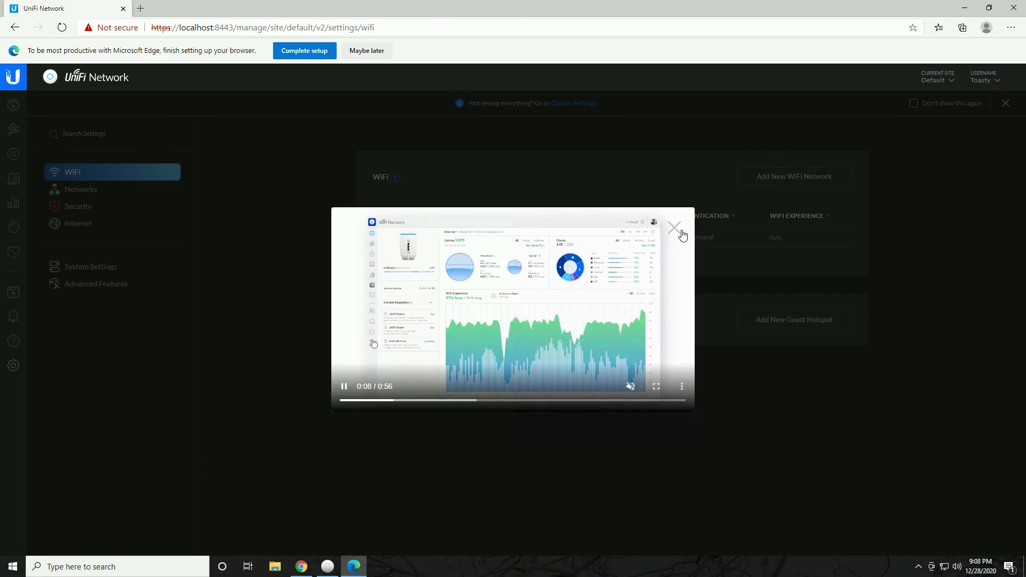
# Dismiss the welcome video and switch Settings to the classic pages, listing Site through Backup
pyautogui.click(676, 229)
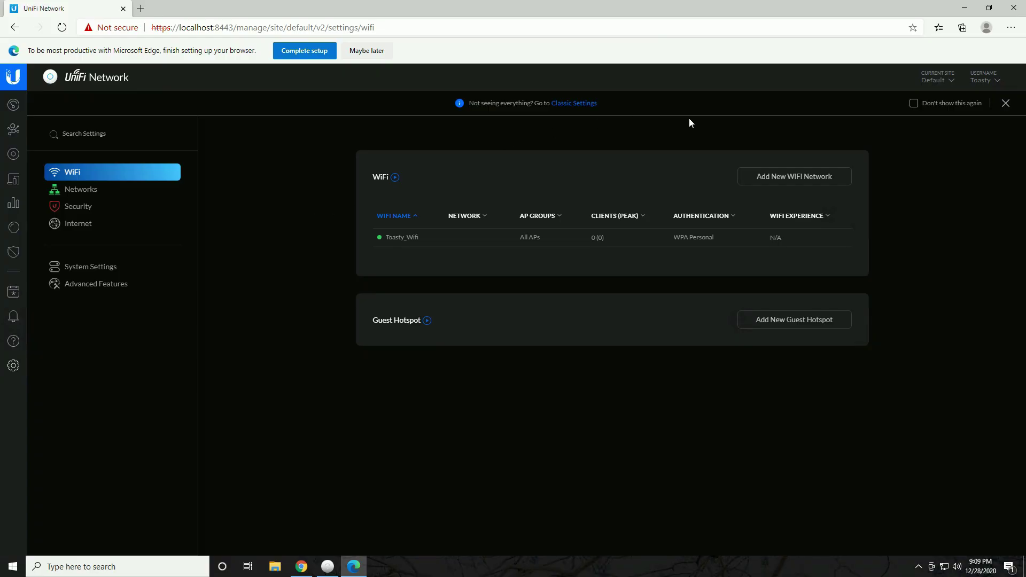
pyautogui.moveTo(469, 103); pyautogui.dragTo(537, 103)
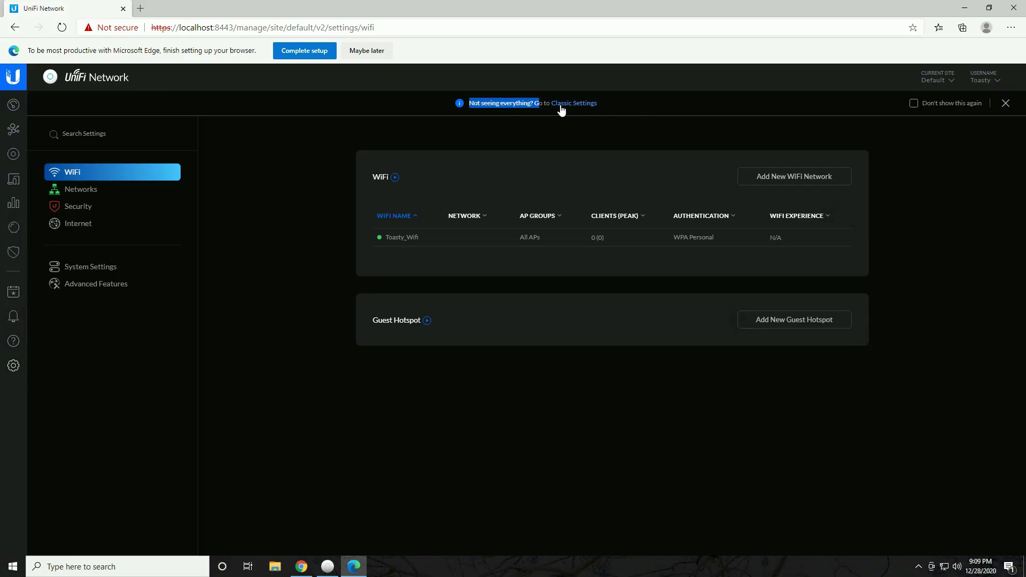
pyautogui.click(561, 104)
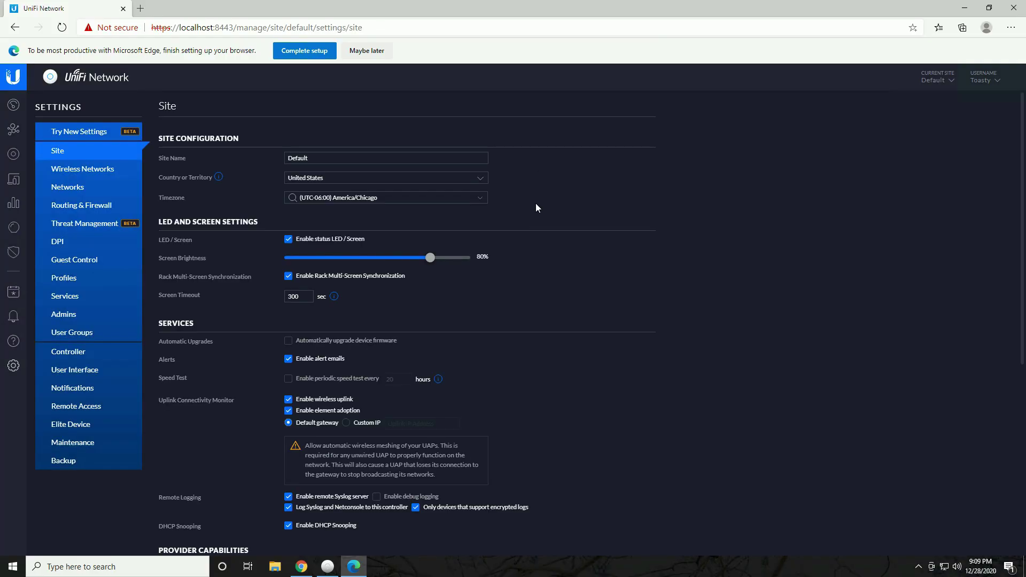
pyautogui.scroll(-6, 729, 285)
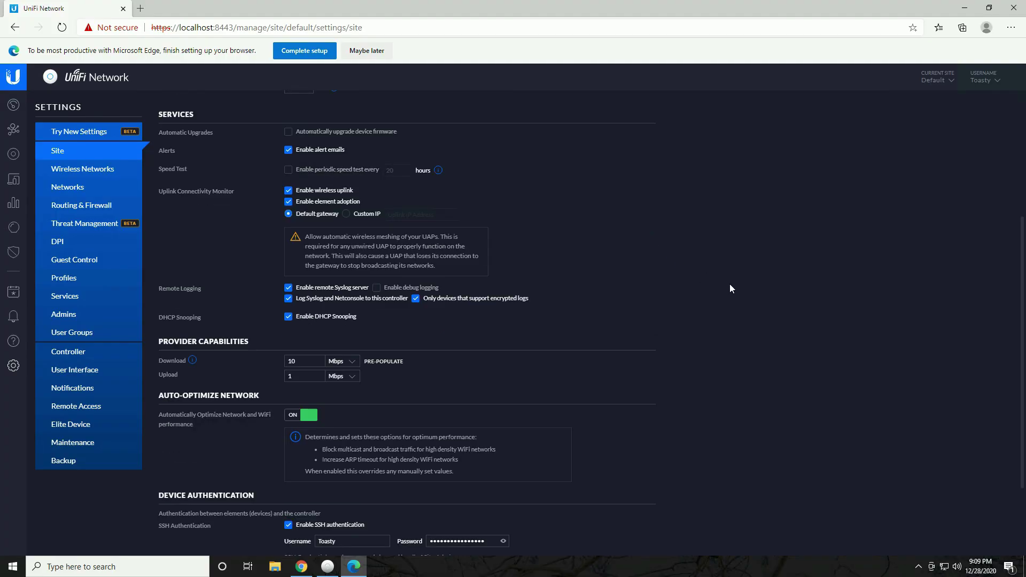
pyautogui.scroll(6, 747, 329)
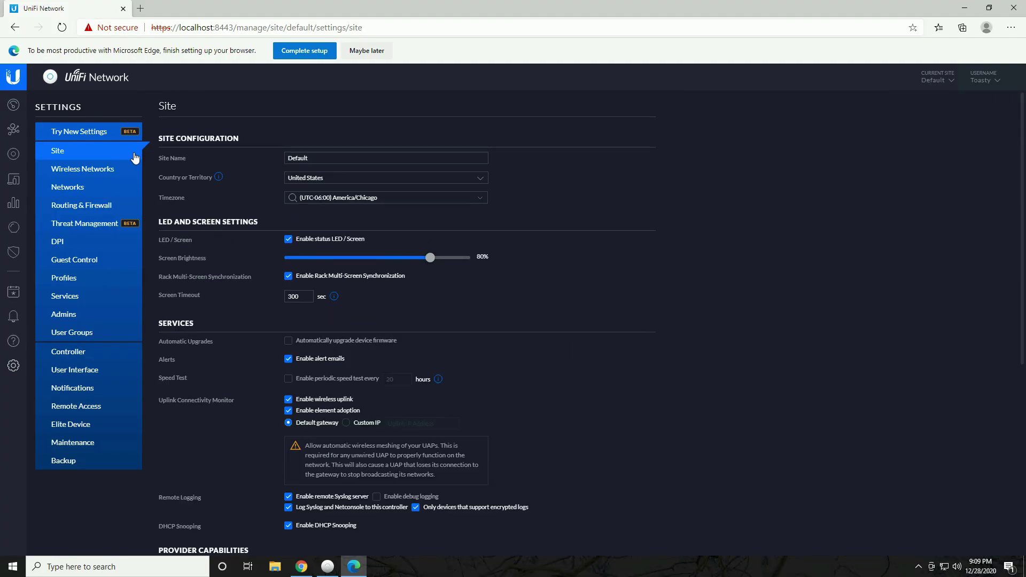
pyautogui.click(97, 132)
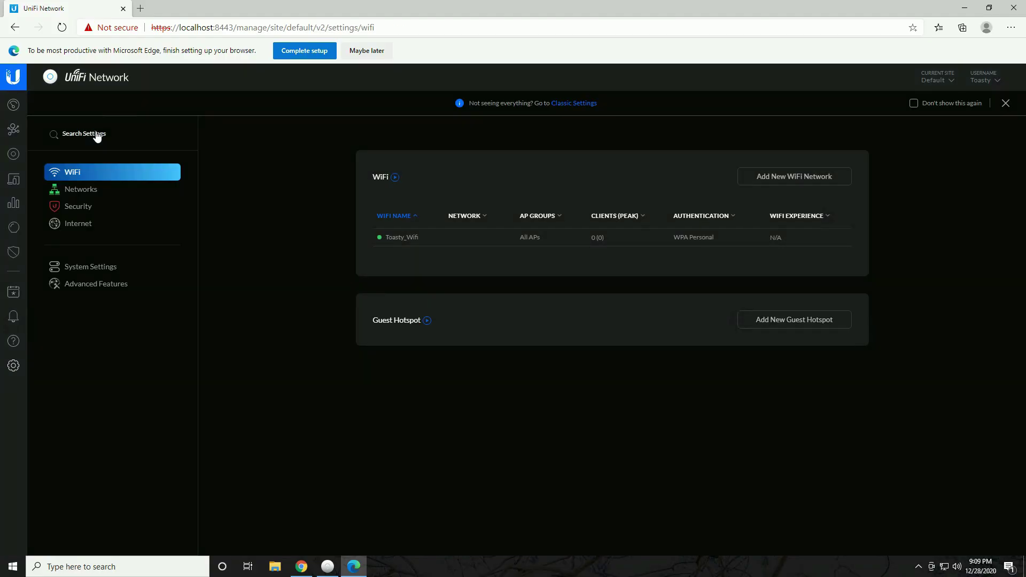
pyautogui.click(569, 102)
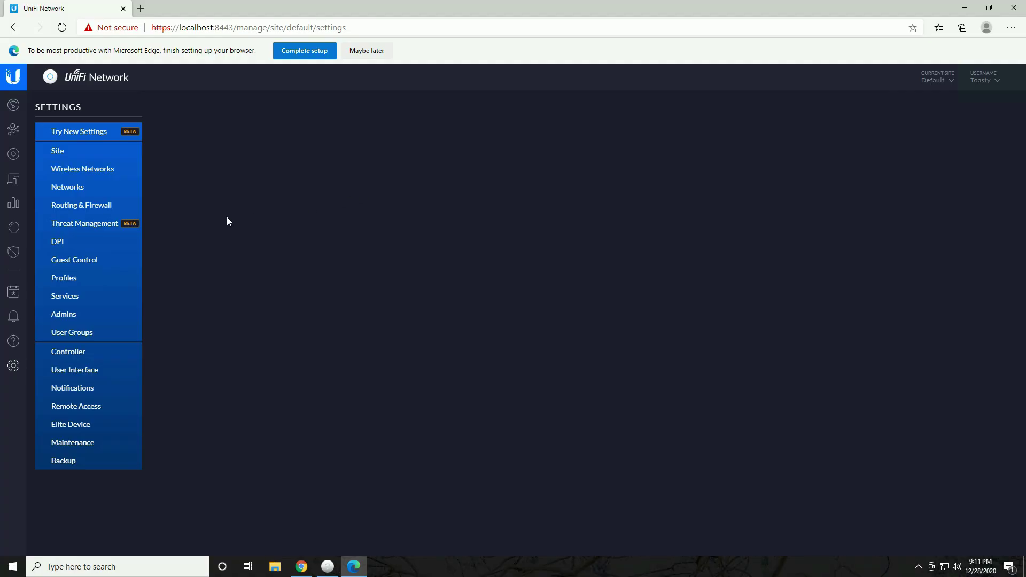
# Glance at Routing & Firewall and Threat Management, then highlight the LAN network's 192.168.1.0/24 subnet
pyautogui.click(75, 190)
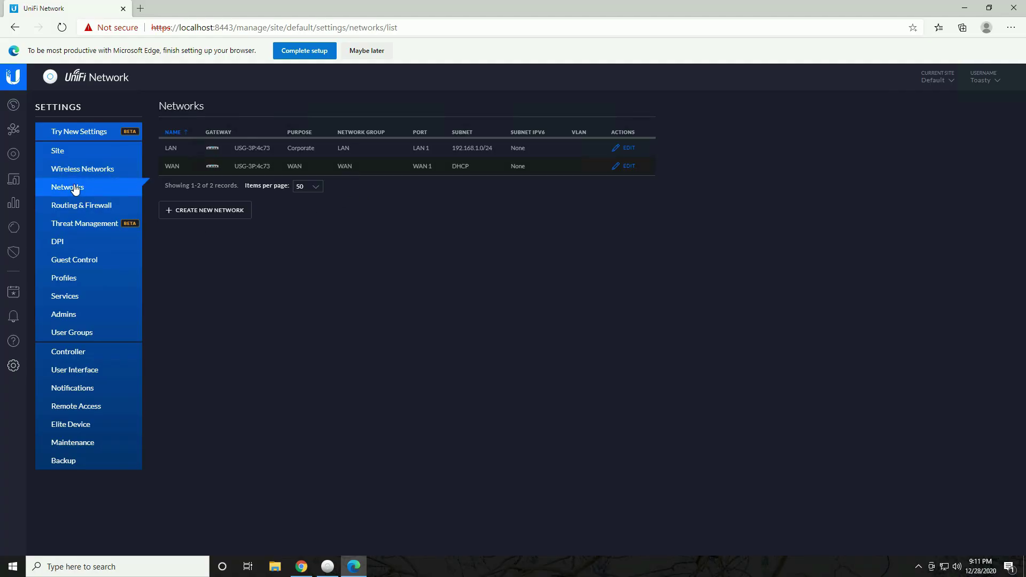
pyautogui.click(71, 208)
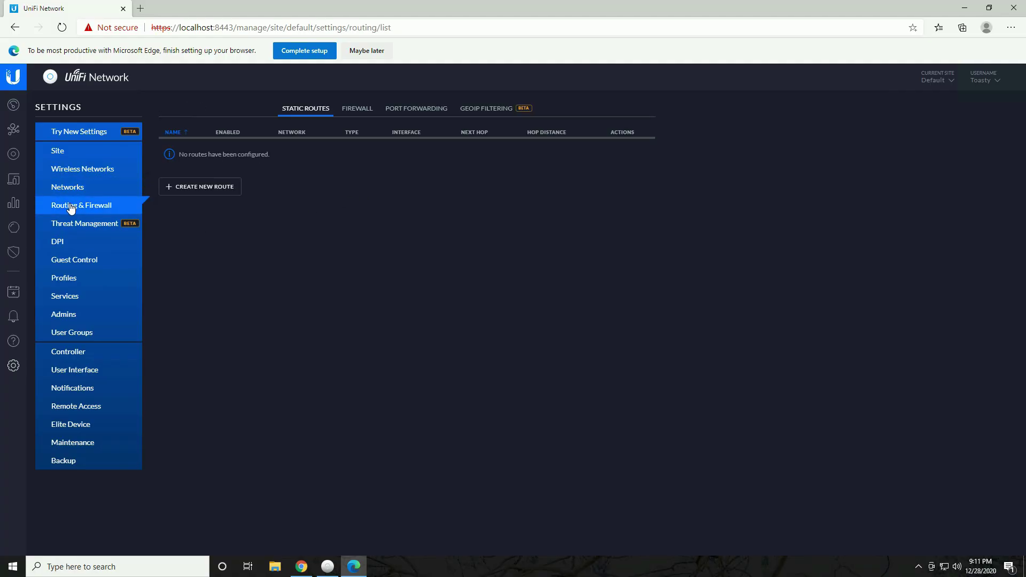
pyautogui.click(72, 225)
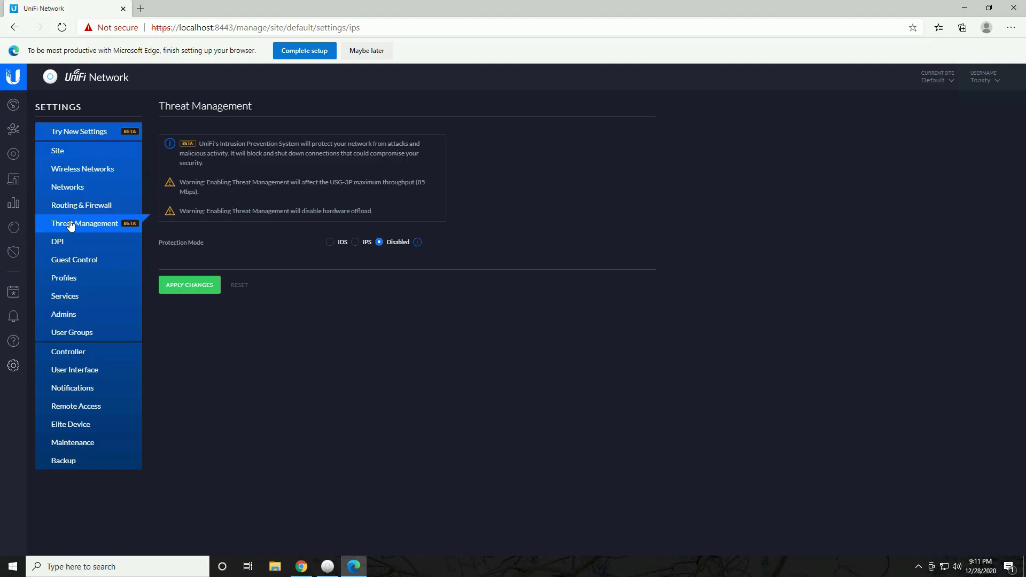
pyautogui.click(81, 189)
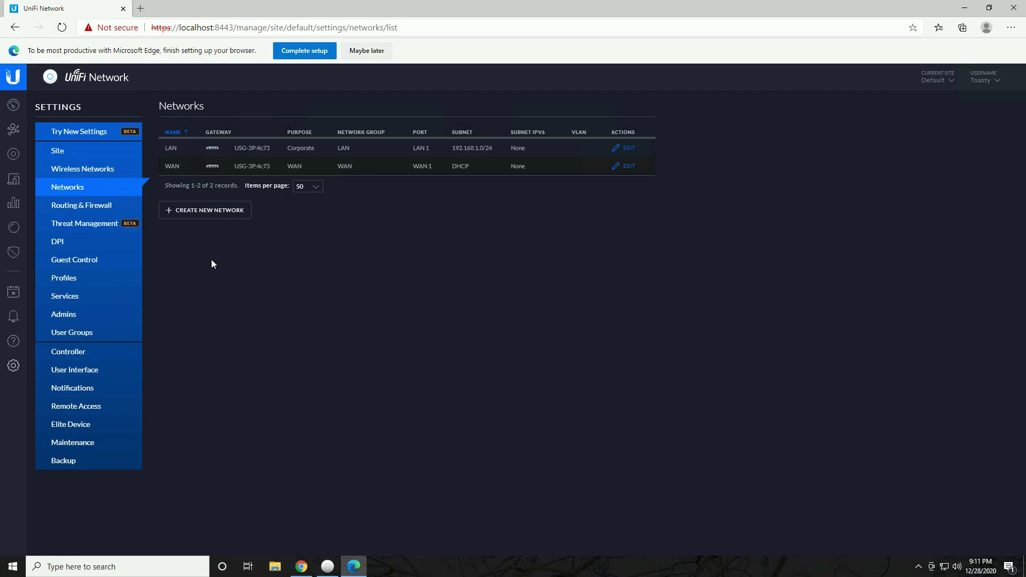
pyautogui.moveTo(163, 148); pyautogui.dragTo(188, 149)
pyautogui.moveTo(454, 148); pyautogui.dragTo(493, 148)
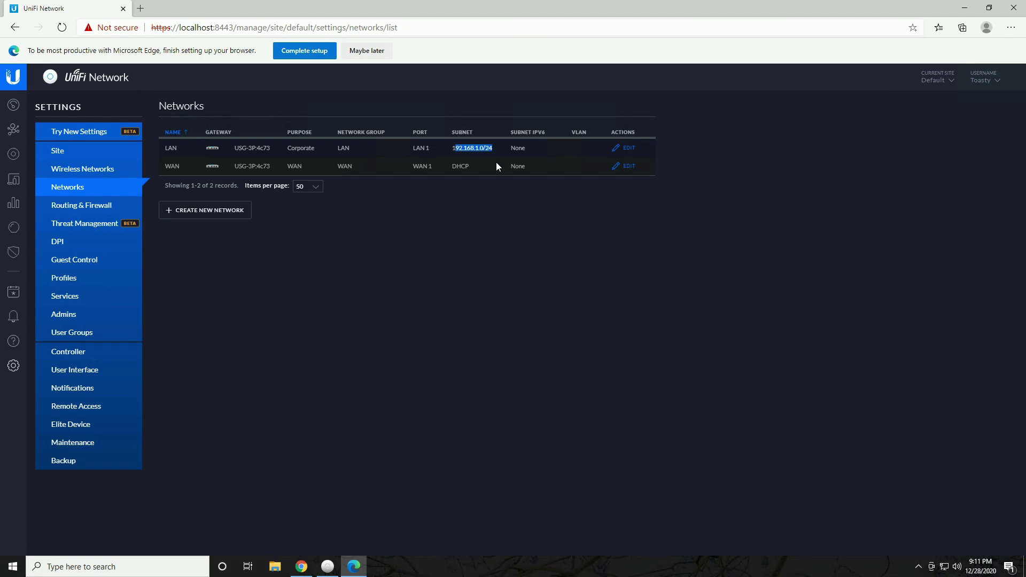
pyautogui.click(630, 149)
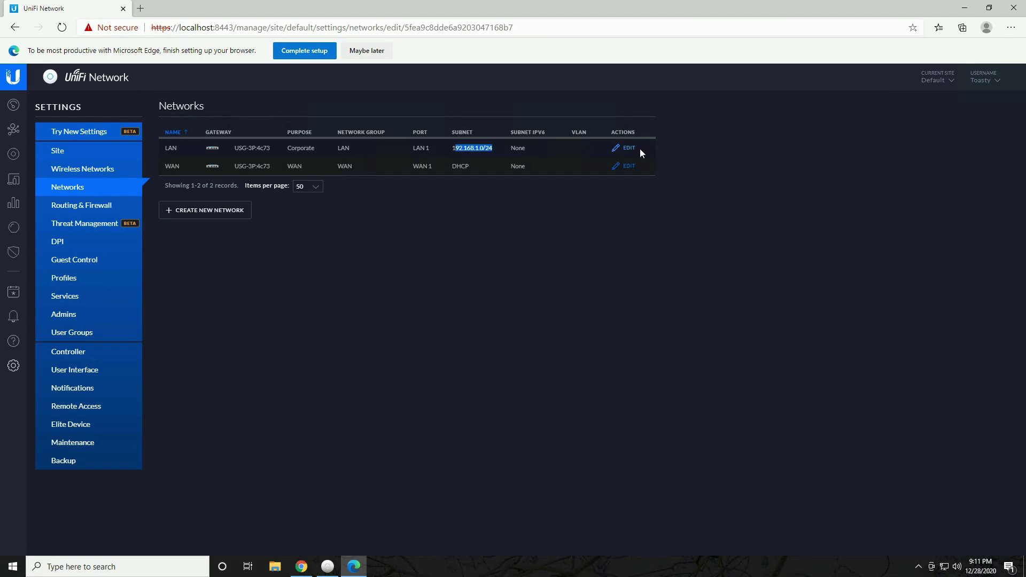
pyautogui.scroll(-2, 437, 274)
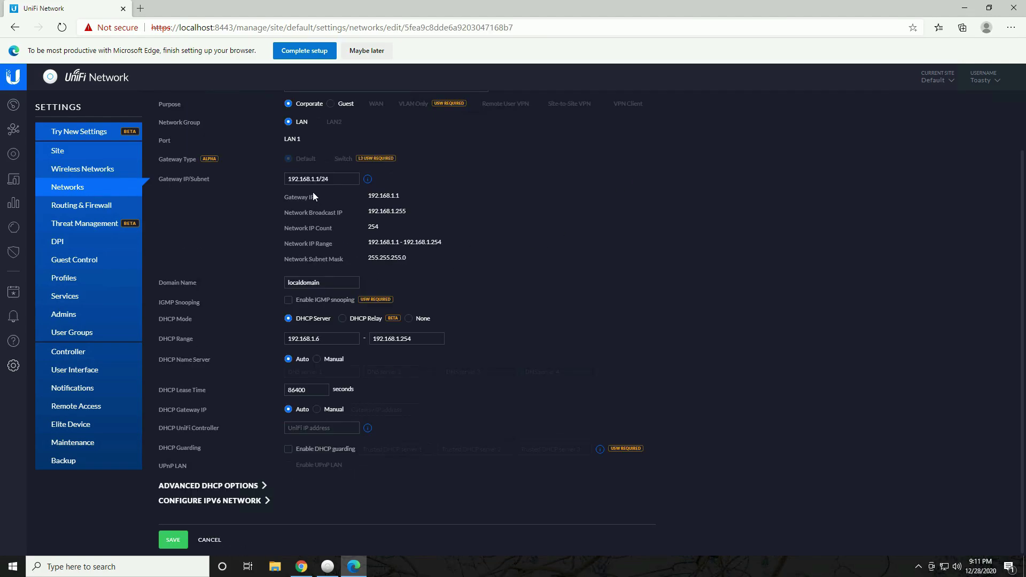
pyautogui.moveTo(348, 179); pyautogui.dragTo(219, 186)
pyautogui.click(262, 486)
pyautogui.scroll(-4, 342, 457)
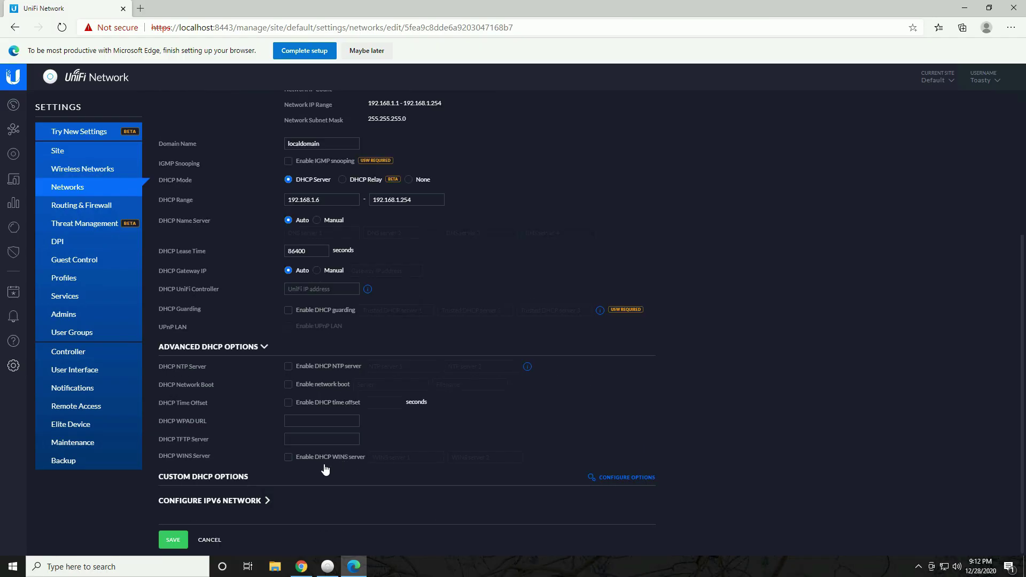
pyautogui.click(241, 500)
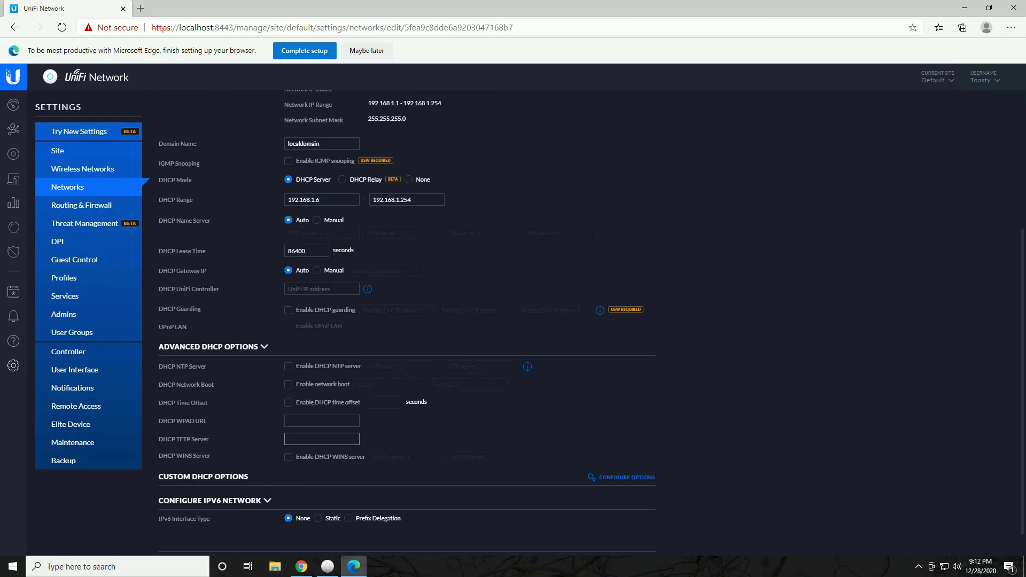
pyautogui.scroll(5, 348, 411)
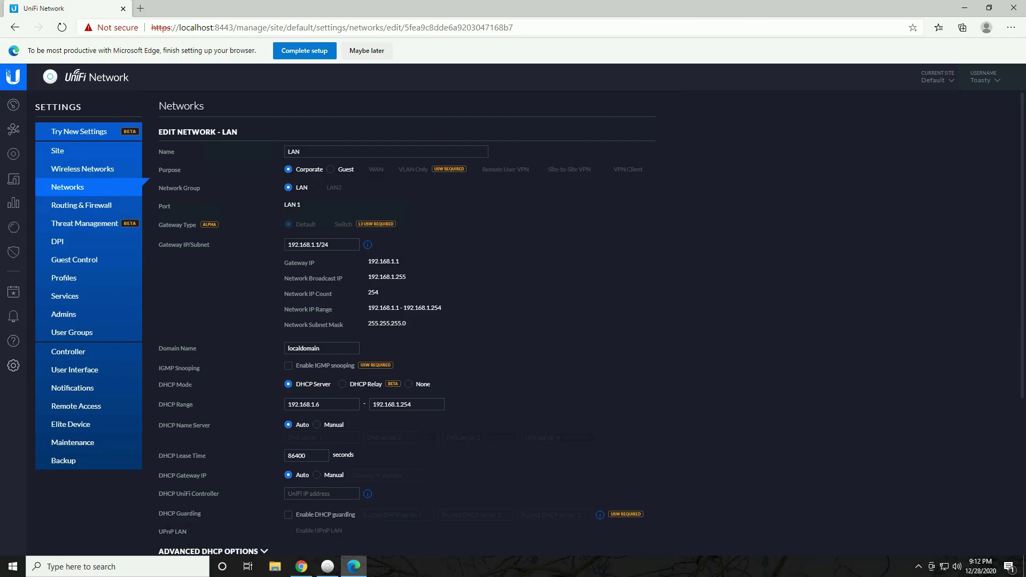
pyautogui.scroll(-4, 477, 275)
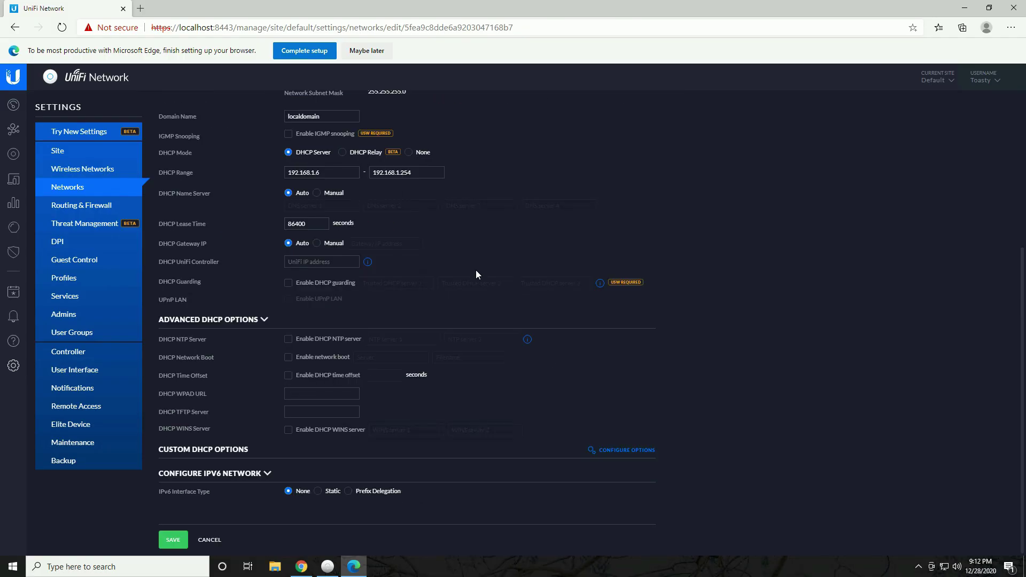
pyautogui.scroll(4, 463, 276)
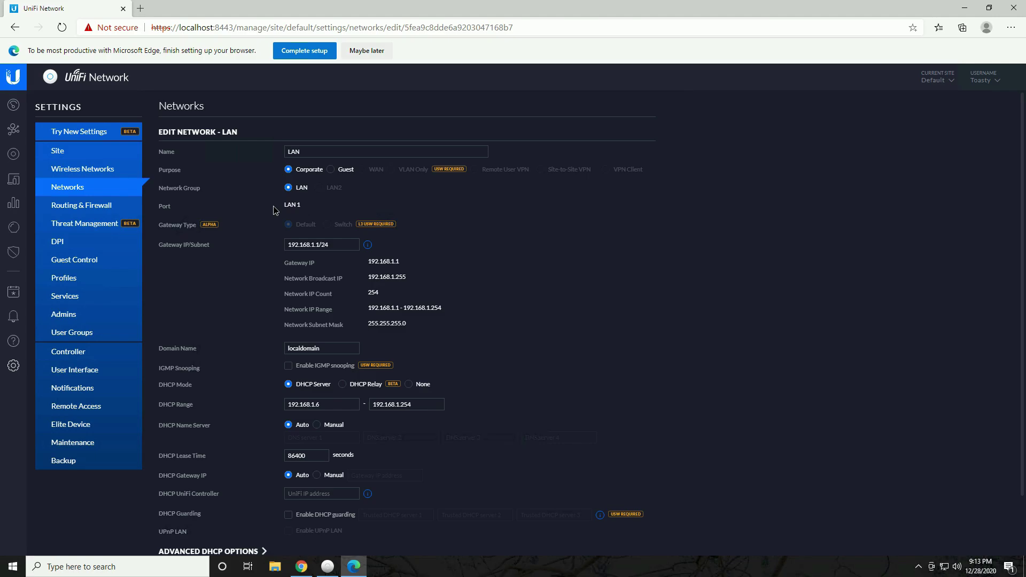
pyautogui.moveTo(320, 201); pyautogui.dragTo(485, 226)
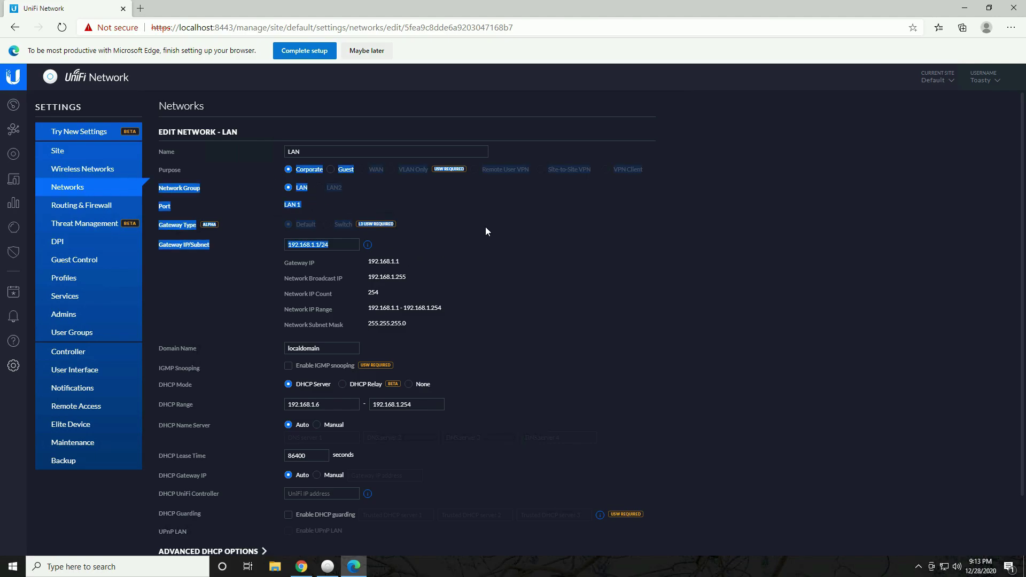
pyautogui.click(79, 194)
pyautogui.click(15, 32)
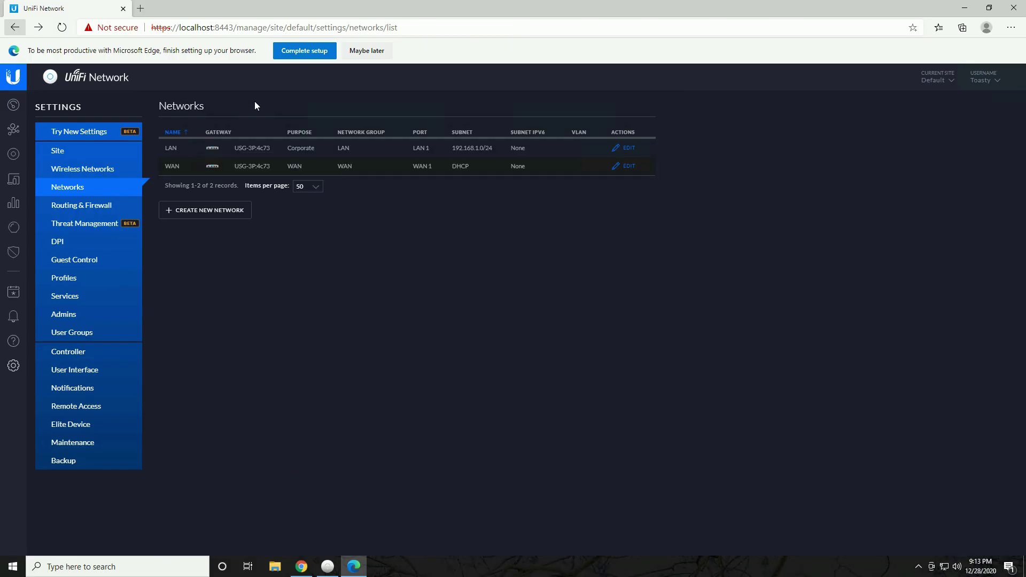
# Preview Create New Network, then start a blank new static route under Routing & Firewall
pyautogui.click(183, 207)
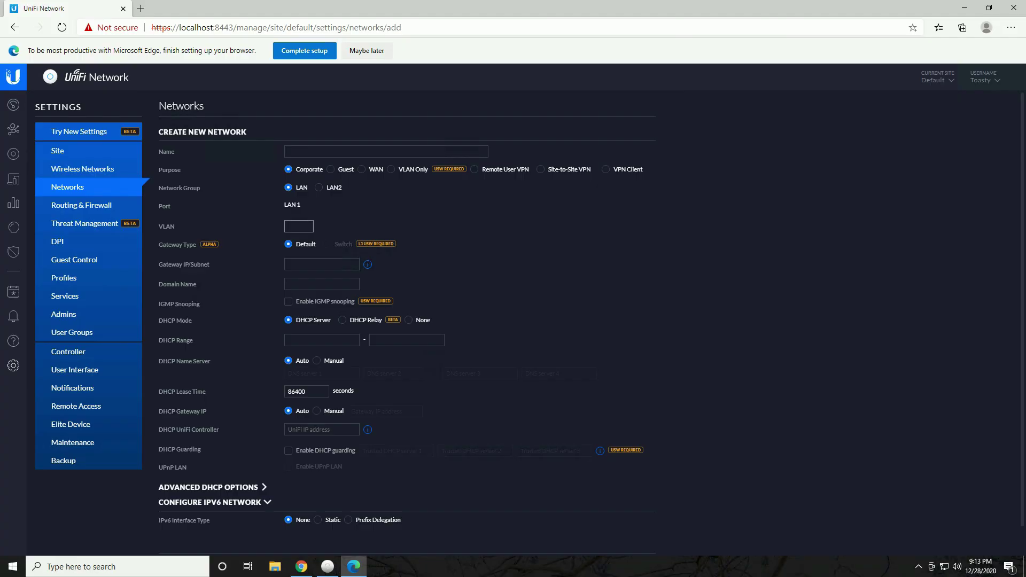
pyautogui.click(90, 207)
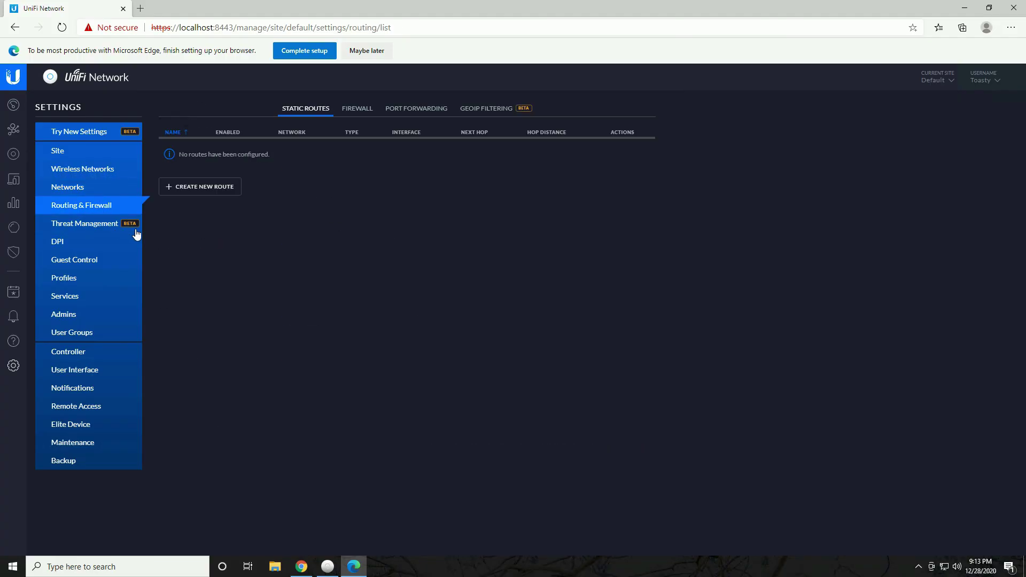
pyautogui.click(197, 187)
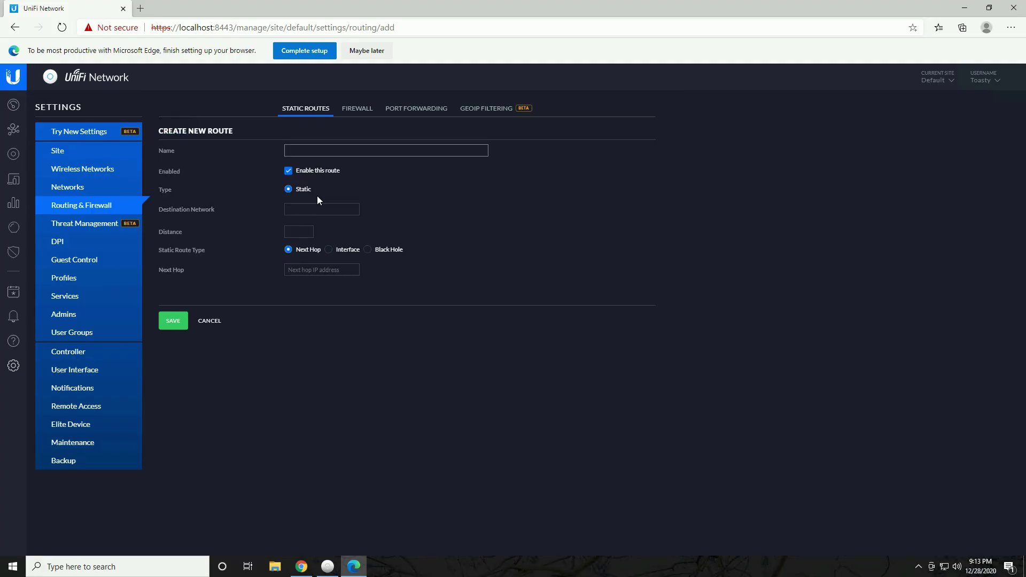
# Leave the route form and view the Firewall, Port Forwarding and GeoIP Filtering tabs
pyautogui.click(15, 27)
pyautogui.click(359, 110)
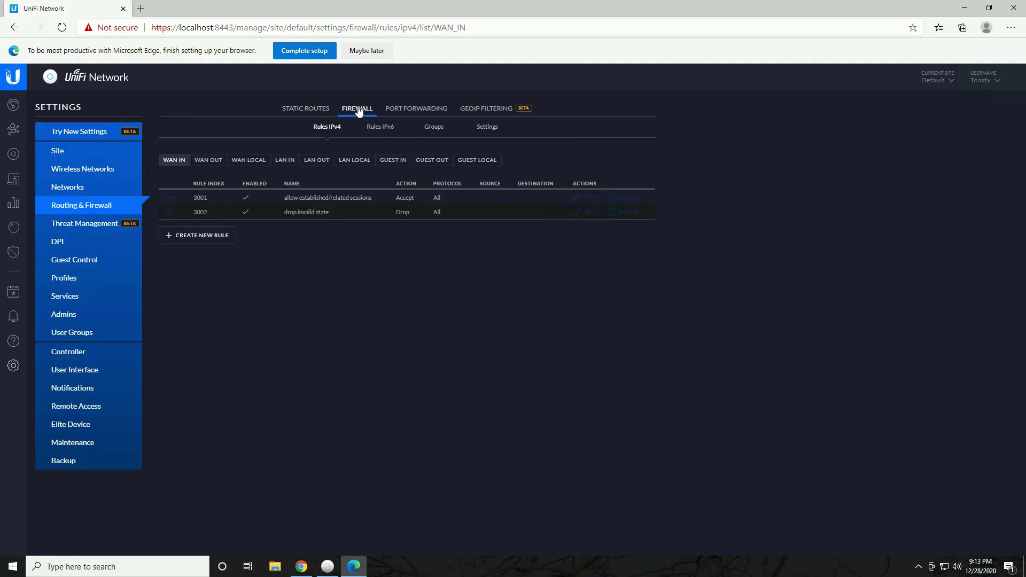
pyautogui.click(416, 109)
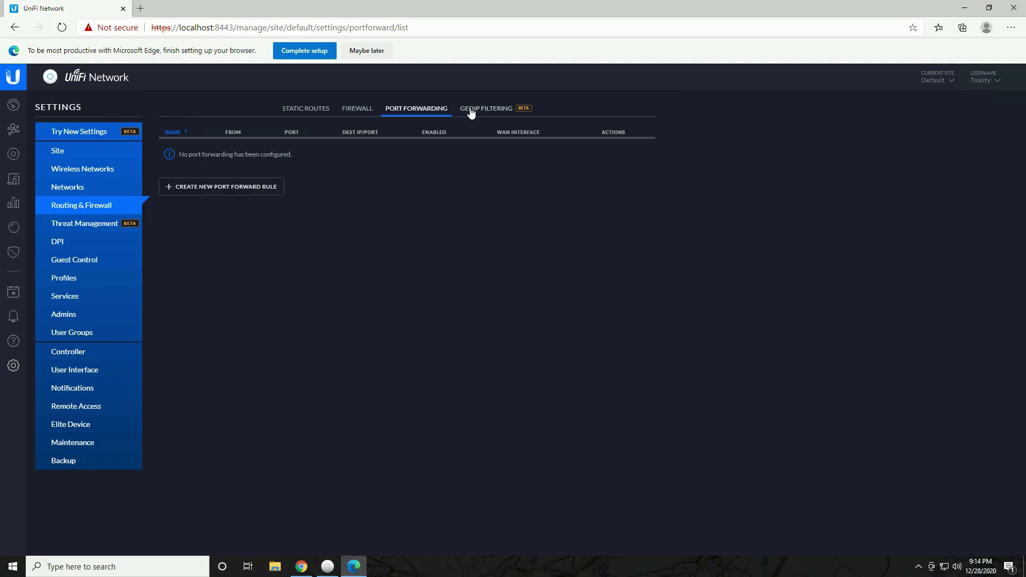
pyautogui.click(484, 109)
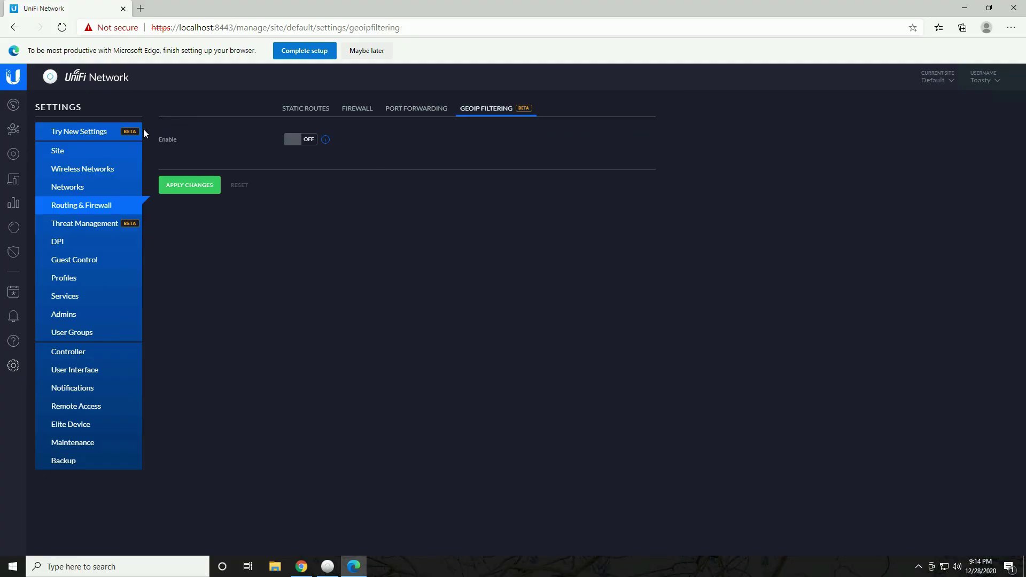
# Show Threat Management and highlight its 85 Mbps throughput and hardware offload warnings
pyautogui.click(85, 223)
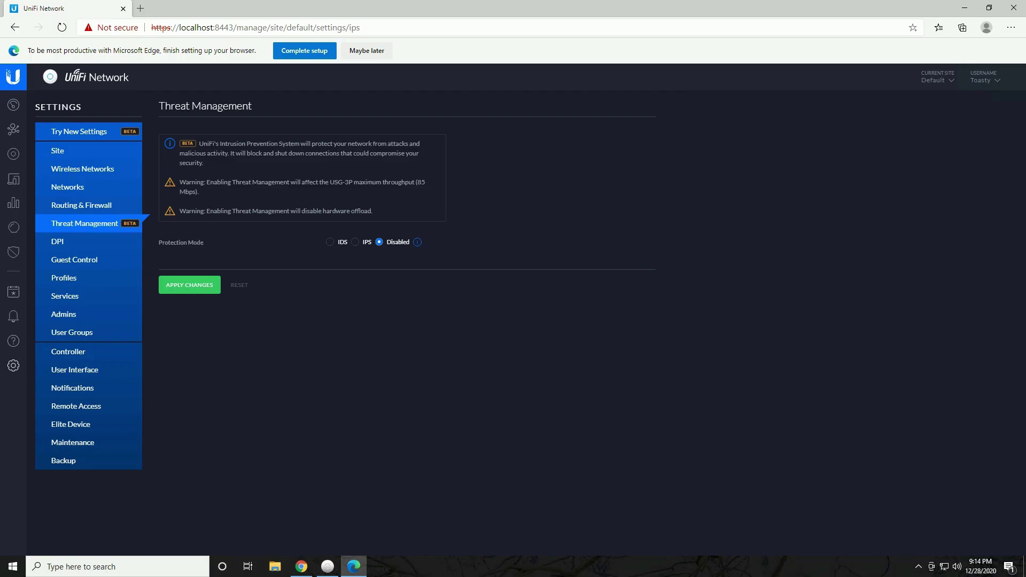
pyautogui.moveTo(179, 182); pyautogui.dragTo(236, 194)
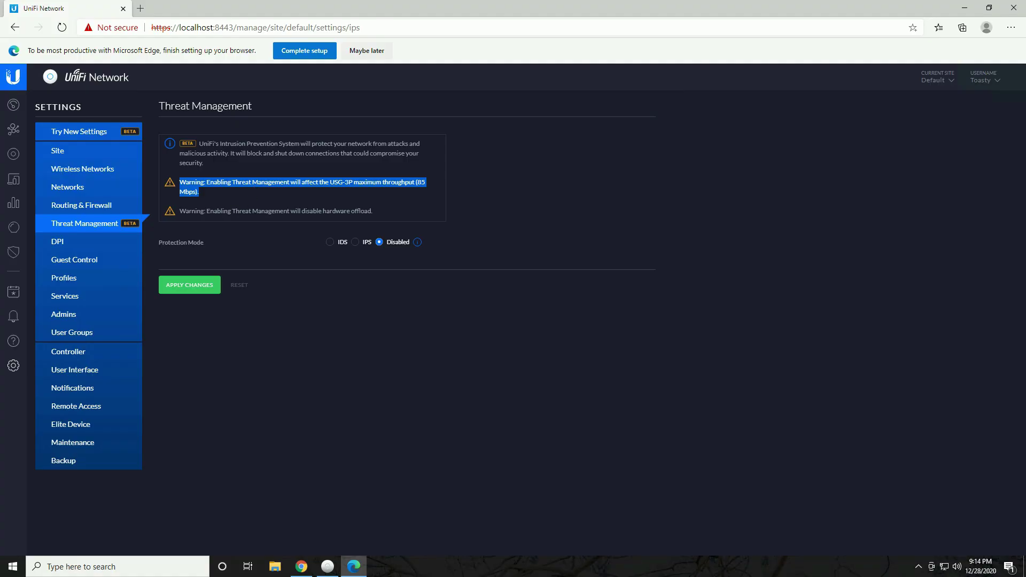
pyautogui.moveTo(179, 210); pyautogui.dragTo(409, 214)
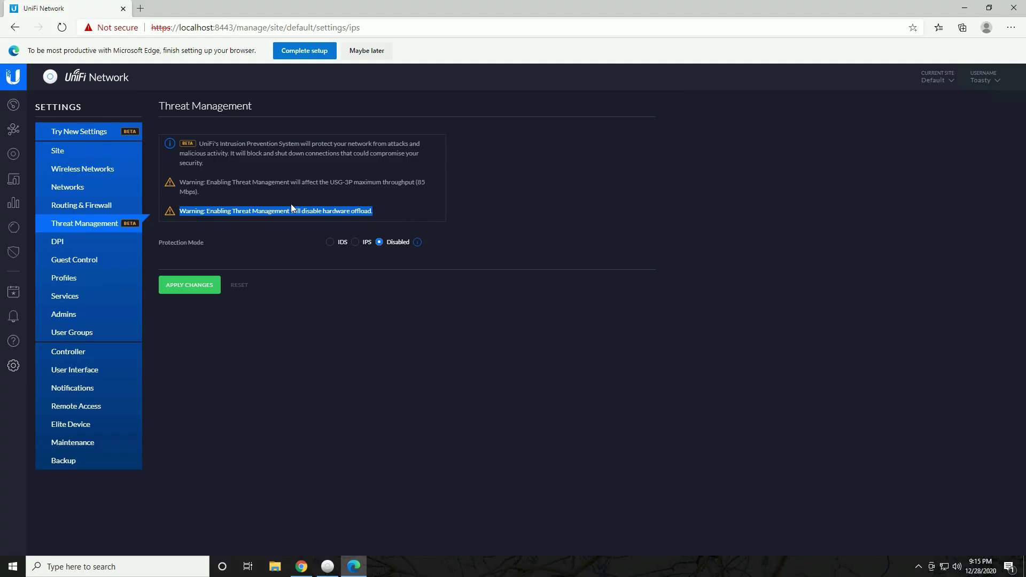
pyautogui.click(273, 232)
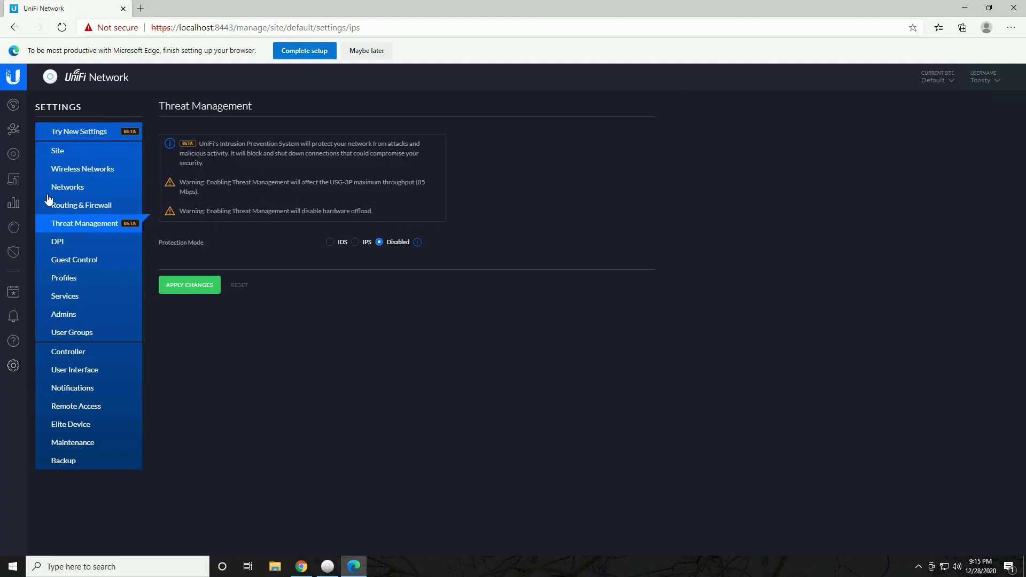
# Set the USG-3P gateway's alias to Toasty's USG in its Config tab and save
pyautogui.click(15, 155)
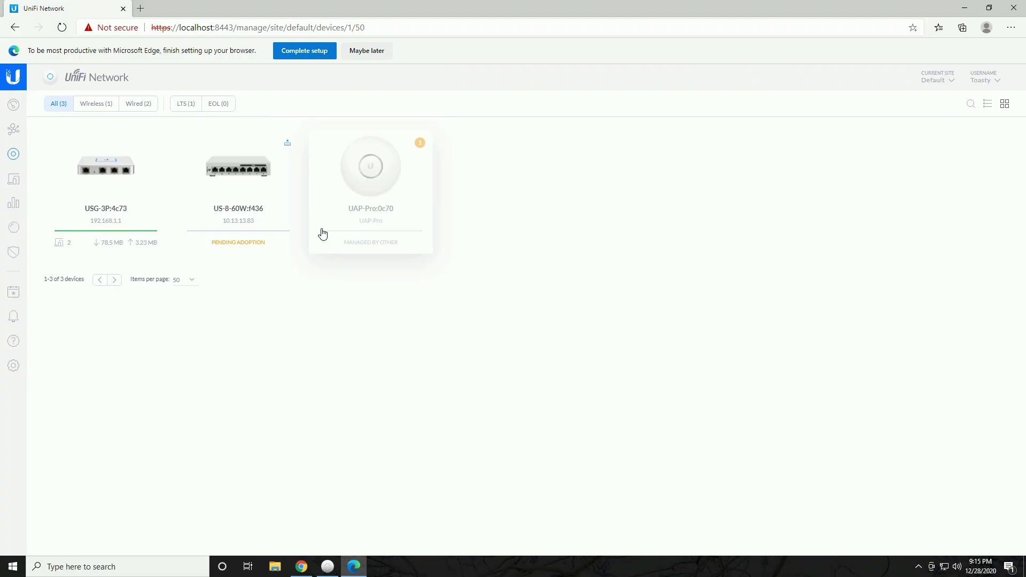
pyautogui.click(110, 174)
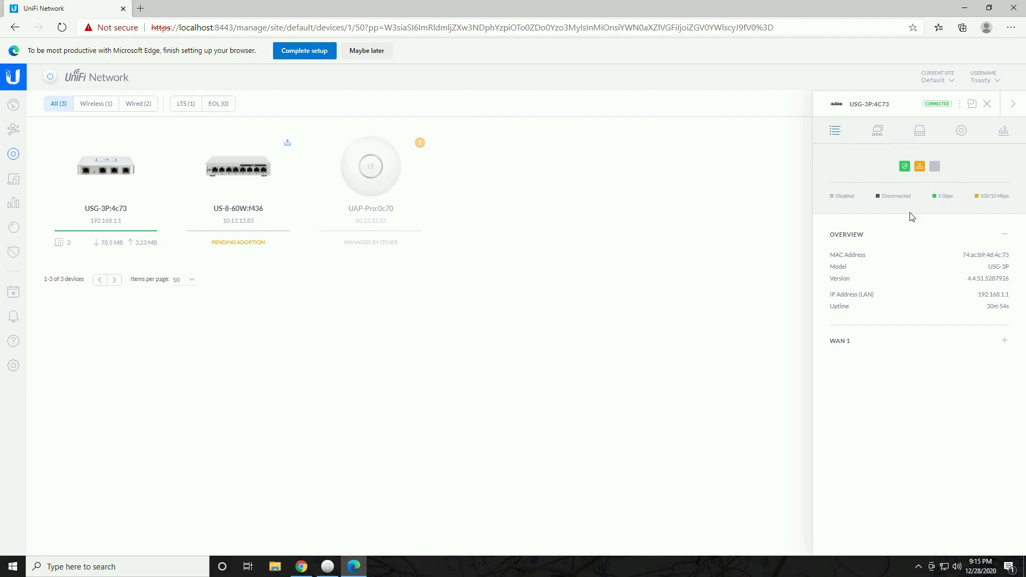
pyautogui.click(962, 132)
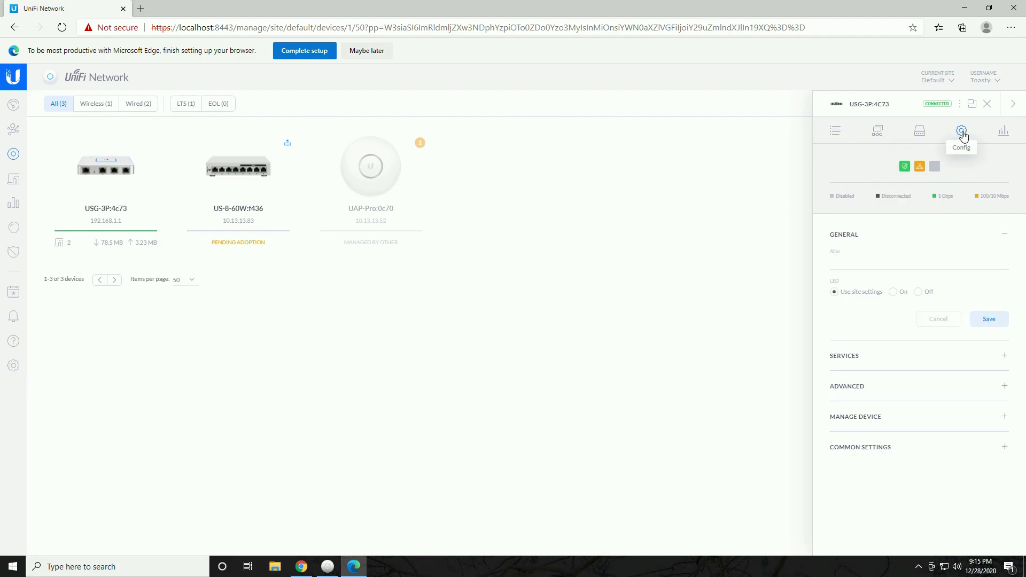
pyautogui.click(872, 263)
pyautogui.write("Toasty's USG")
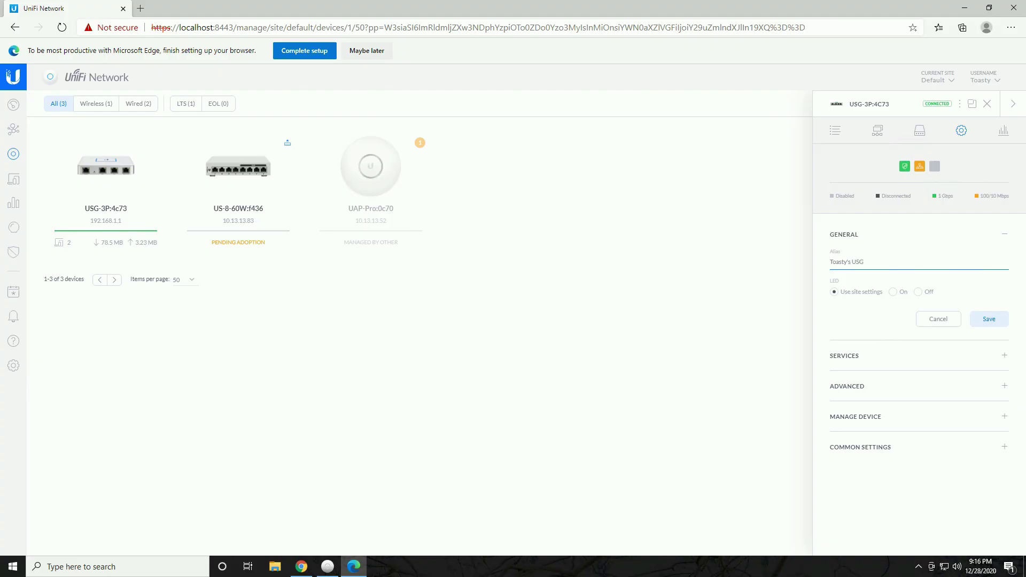
pyautogui.press('Return')
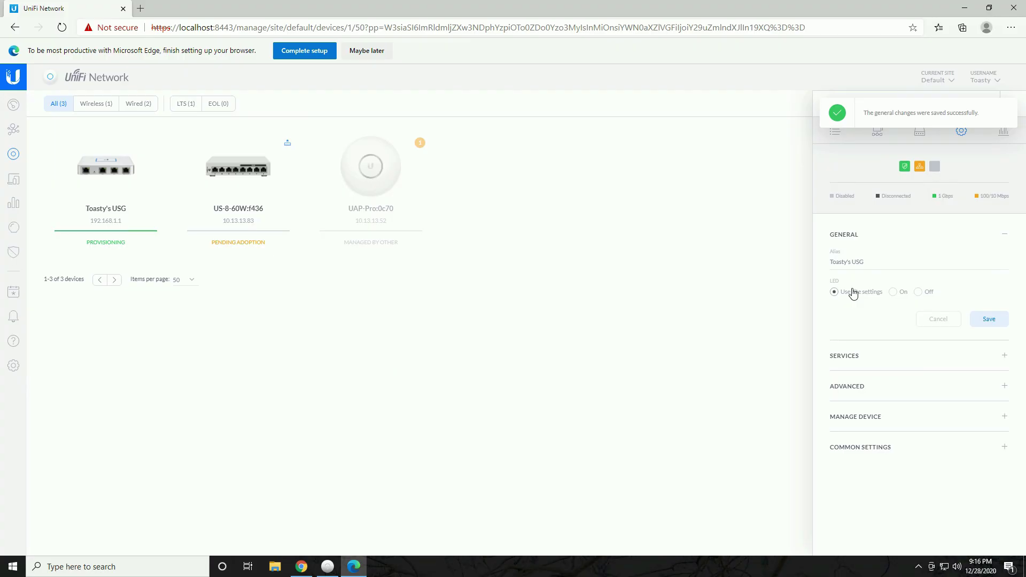
pyautogui.doubleClick(63, 252)
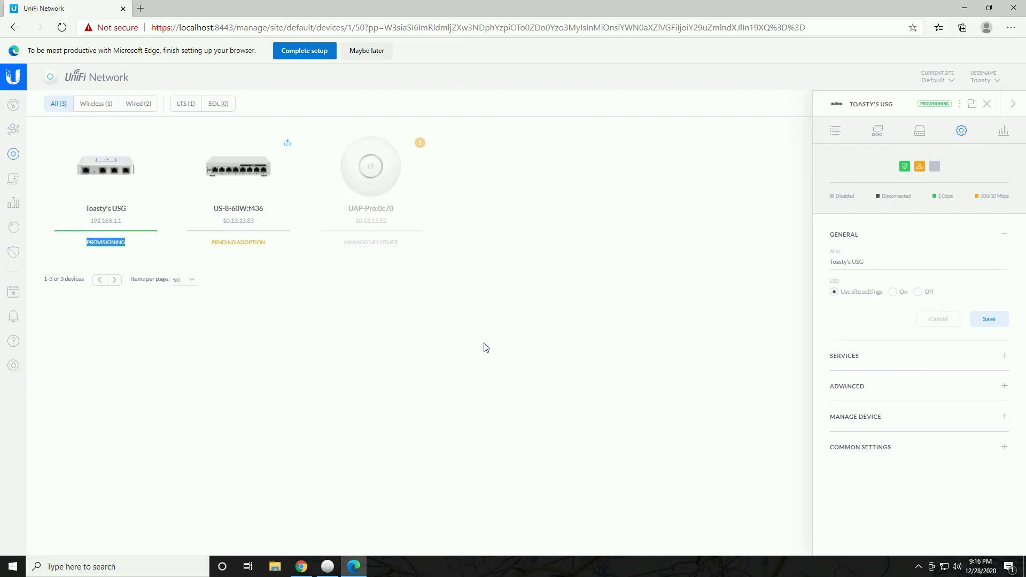
pyautogui.doubleClick(679, 242)
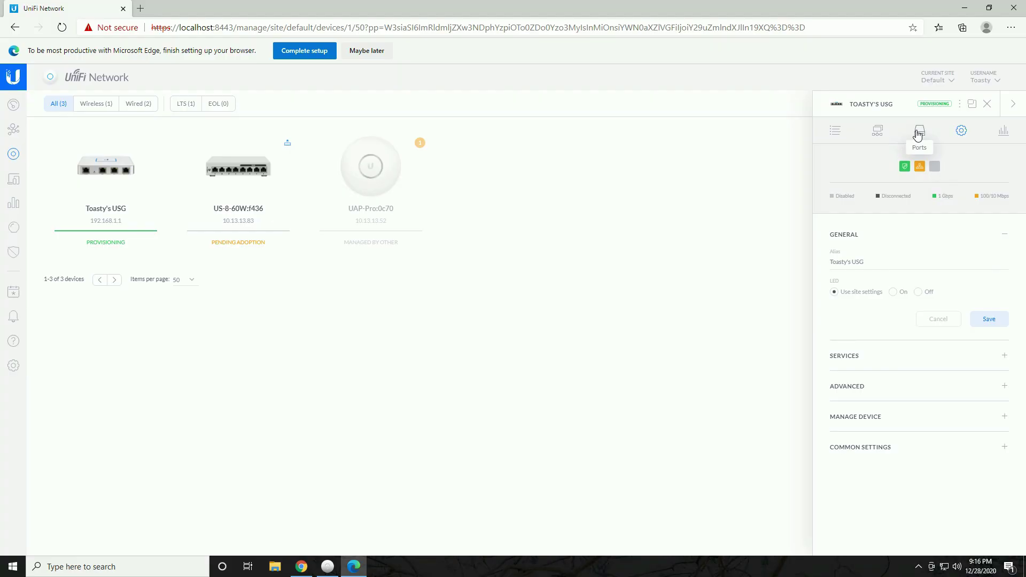
# Expand the gateway's Services, Advanced, Manage Device and Common Settings sections, then go to site Services
pyautogui.click(845, 355)
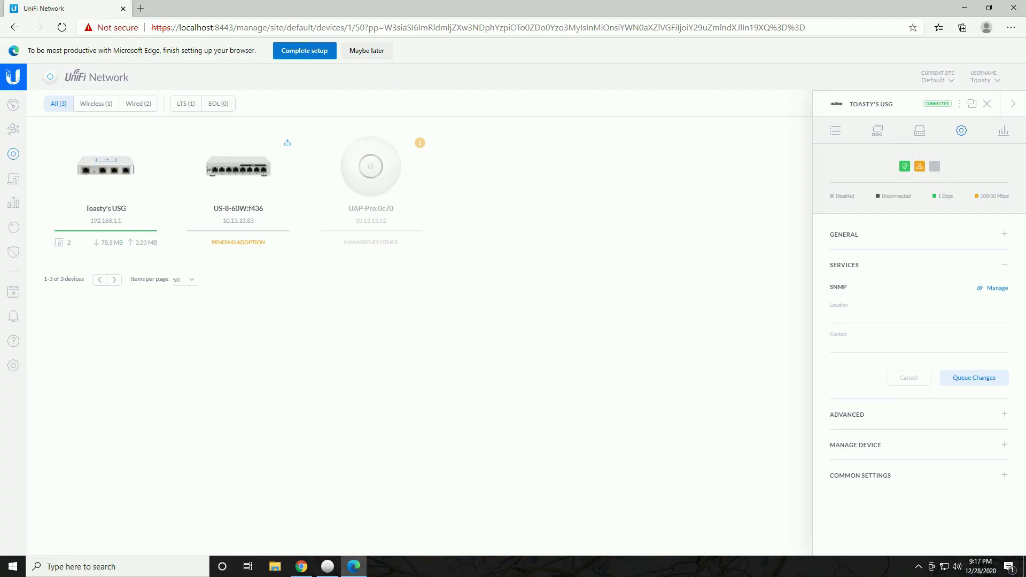
pyautogui.click(885, 416)
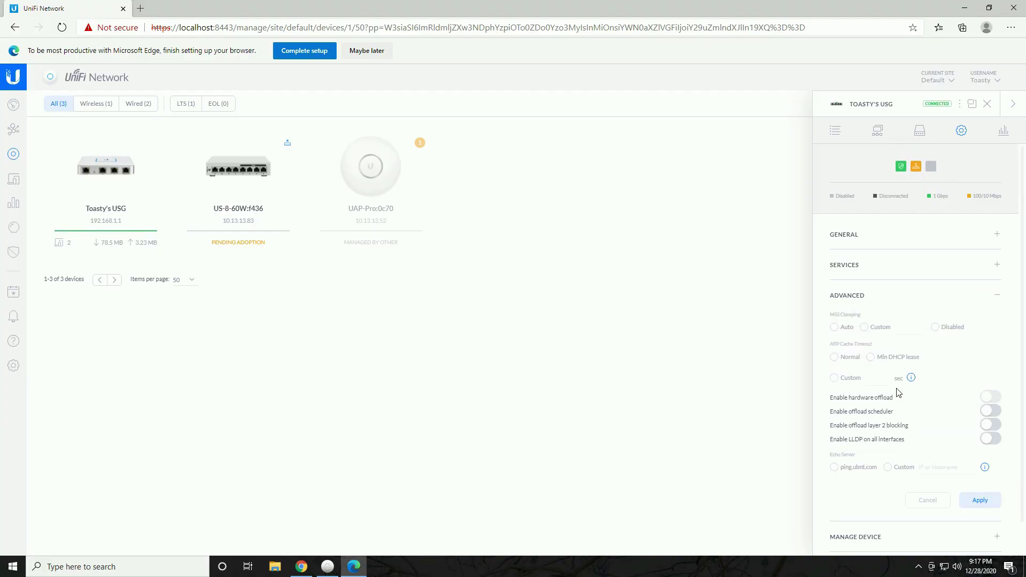
pyautogui.scroll(-1, 898, 393)
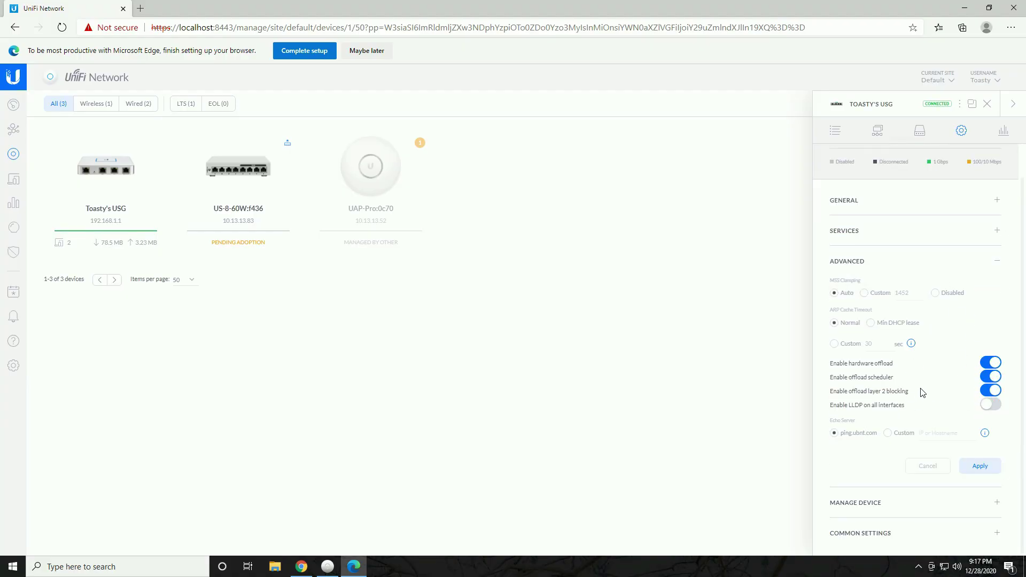
pyautogui.click(897, 513)
pyautogui.scroll(-2, 882, 257)
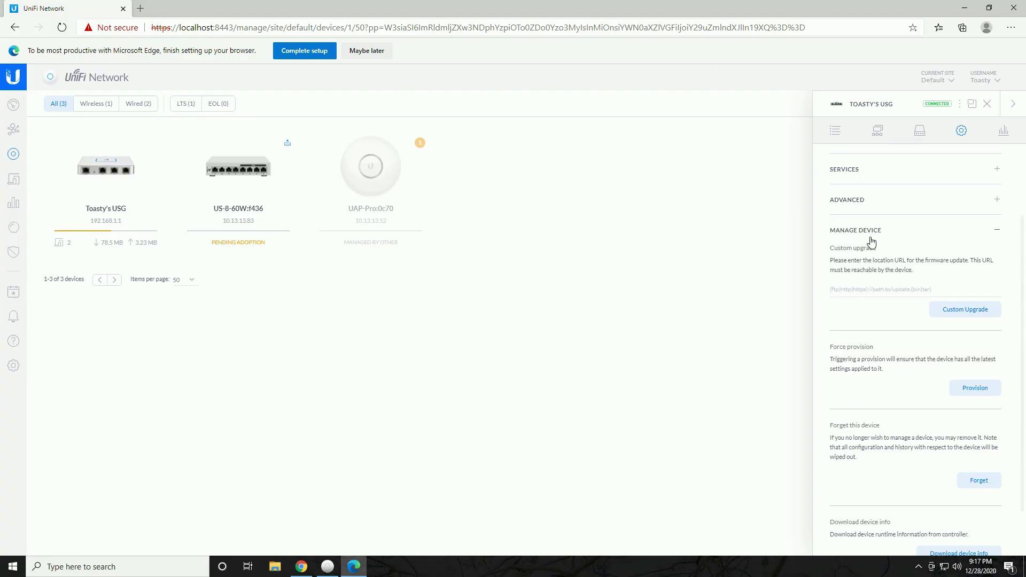
pyautogui.scroll(-2, 882, 289)
pyautogui.scroll(5, 912, 451)
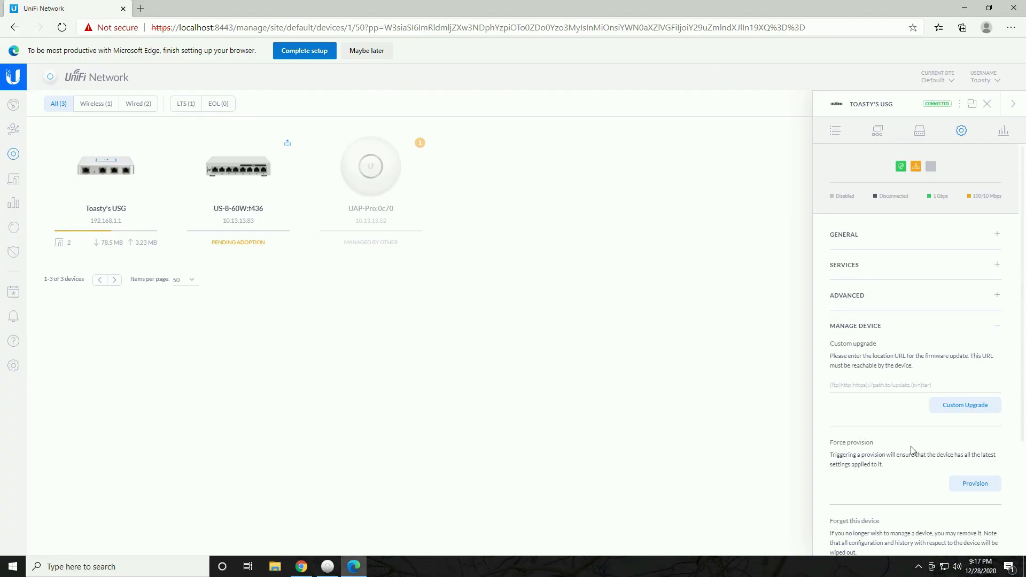
pyautogui.scroll(-2, 950, 437)
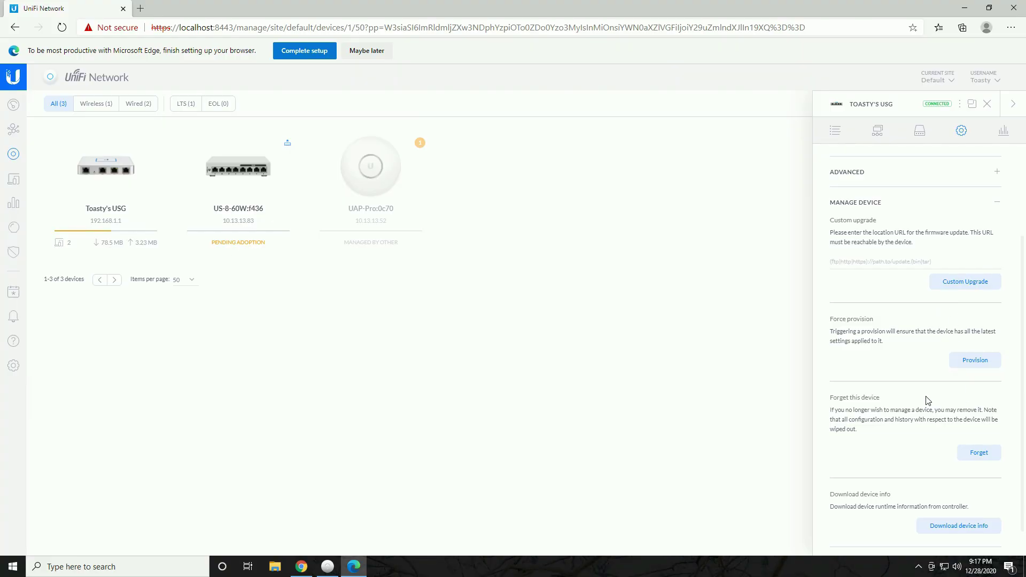
pyautogui.scroll(-1, 927, 401)
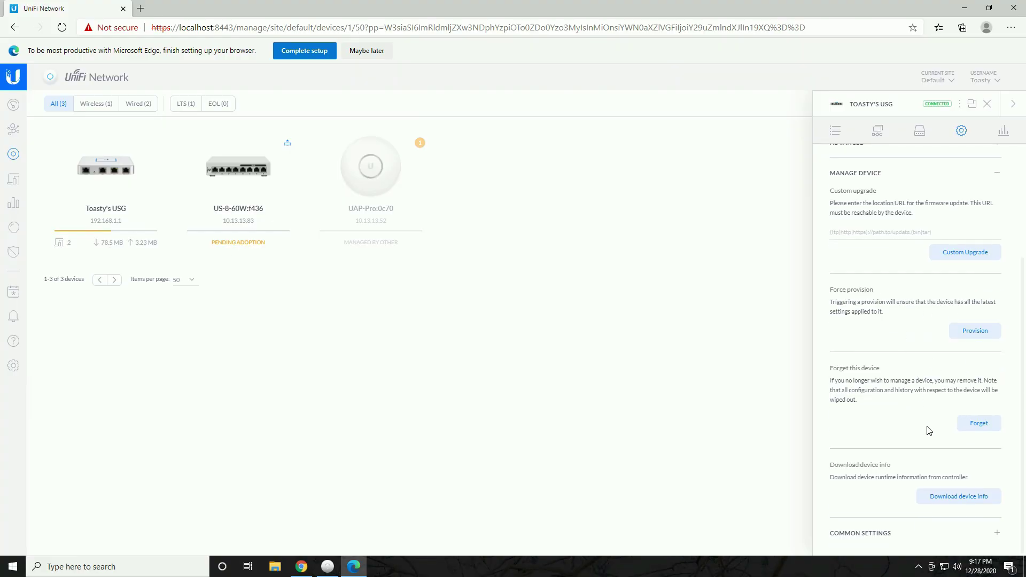
pyautogui.click(901, 533)
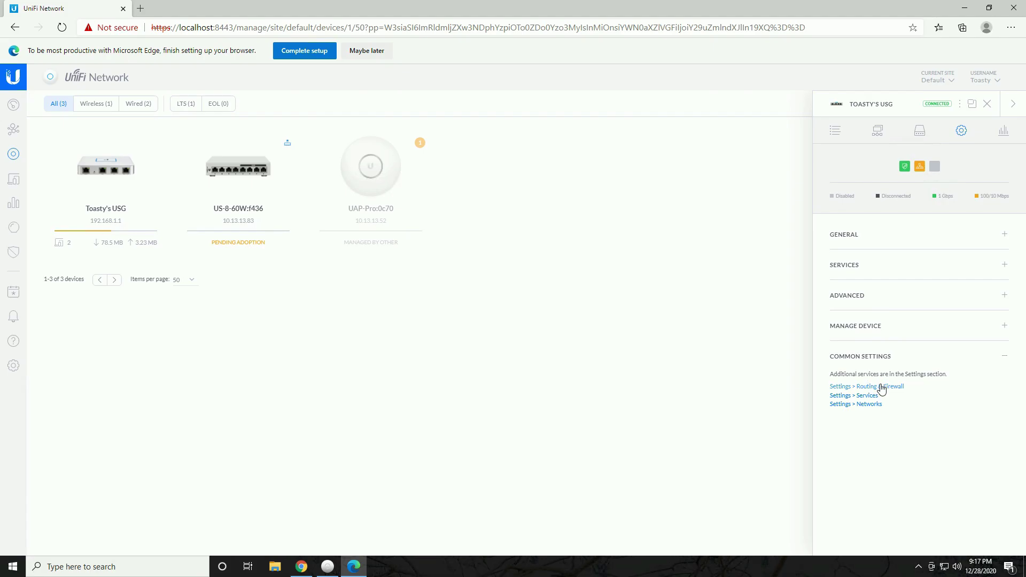
pyautogui.click(872, 398)
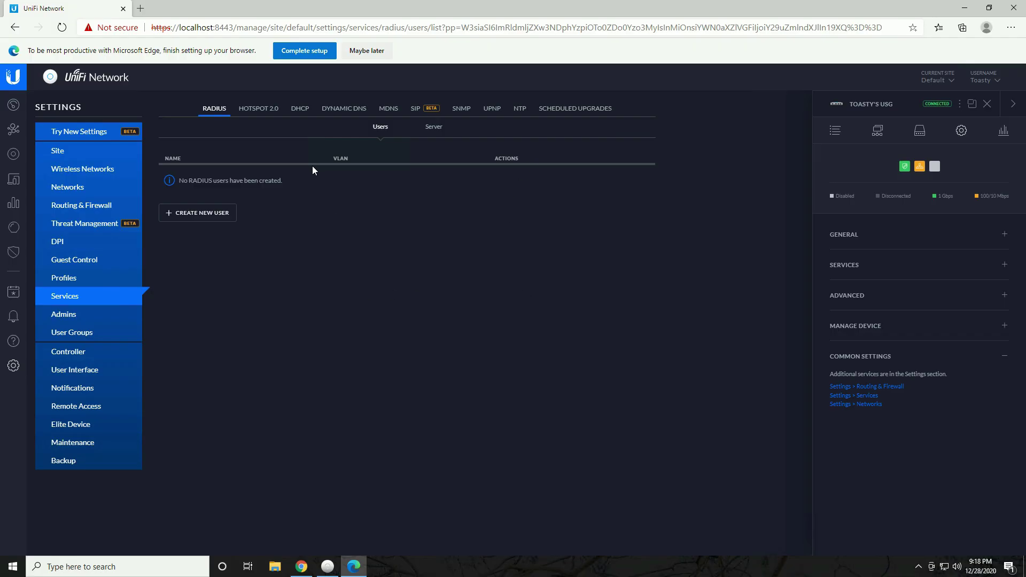
# View DHCP Server, DHCP Relay and the empty Dynamic DNS list, then return to Devices
pyautogui.click(300, 112)
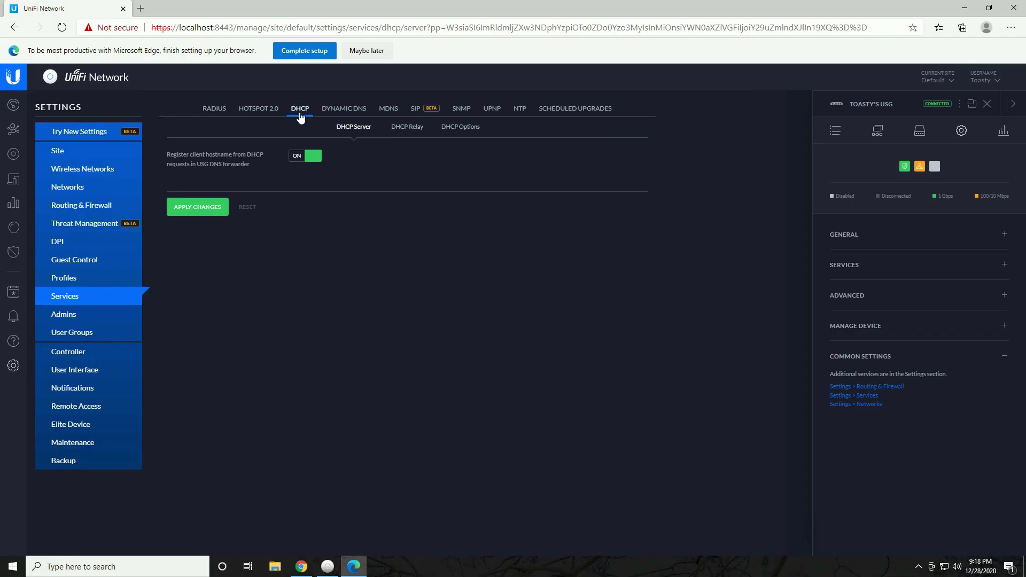
pyautogui.click(408, 128)
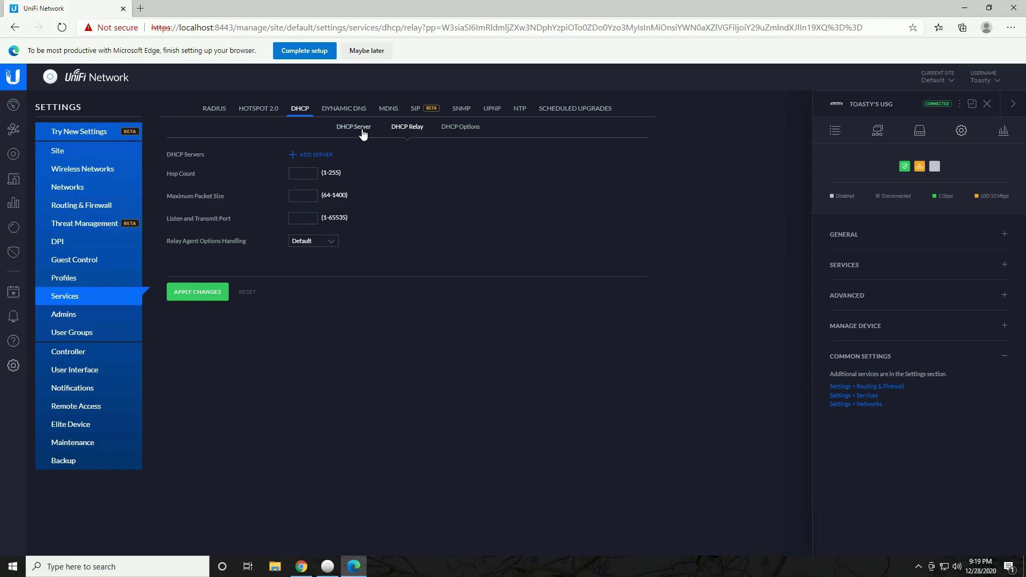
pyautogui.click(364, 134)
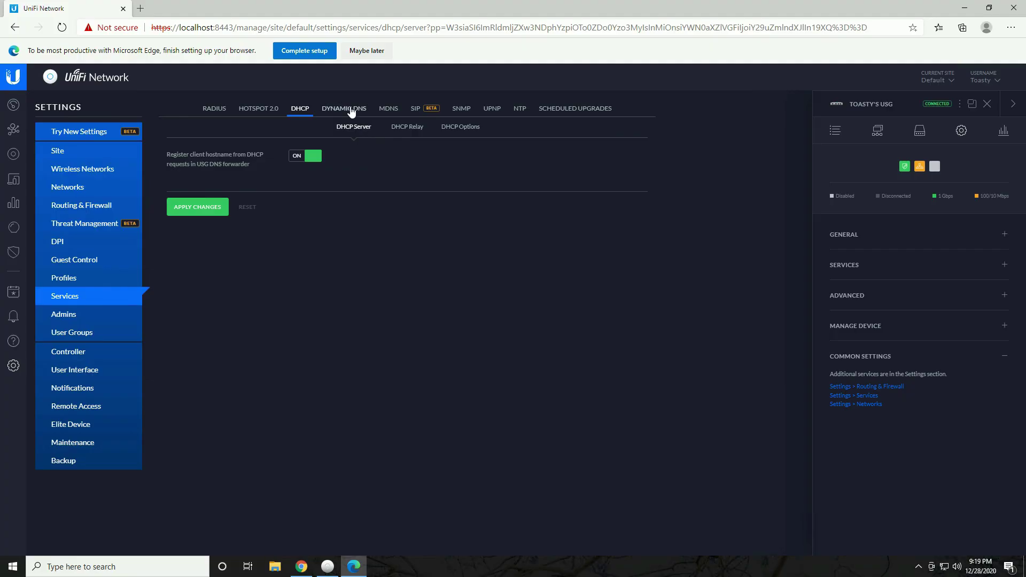
pyautogui.click(351, 111)
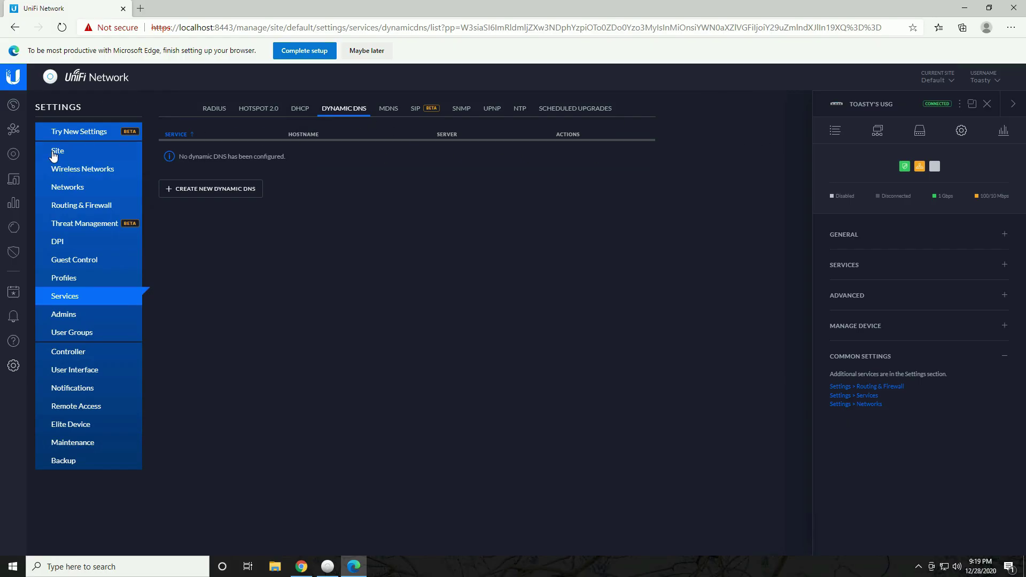
pyautogui.click(14, 154)
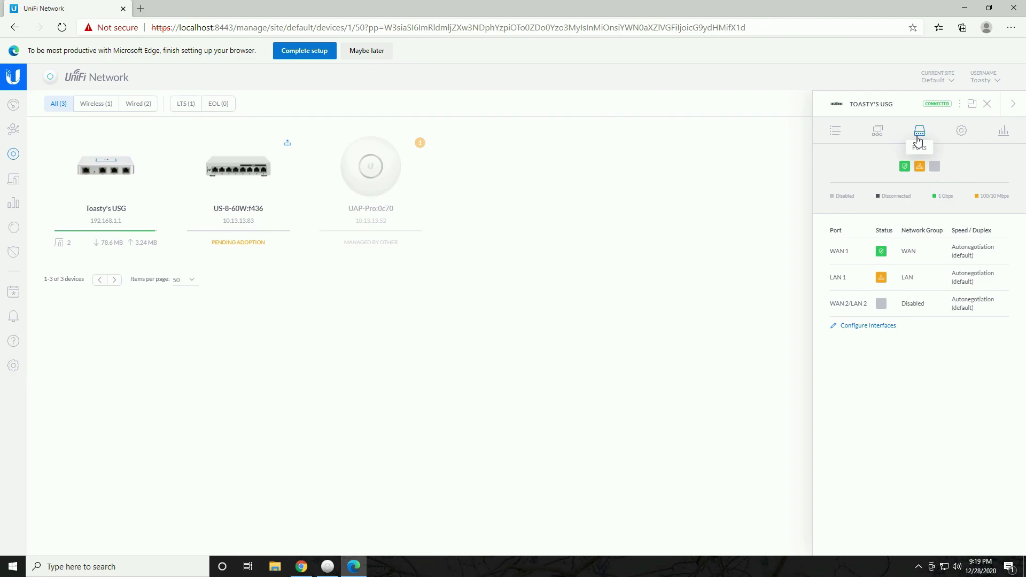
# Inspect the gateway's port interface options, keeping WAN 2/LAN 2 Disabled, then show its LAN network table
pyautogui.click(882, 327)
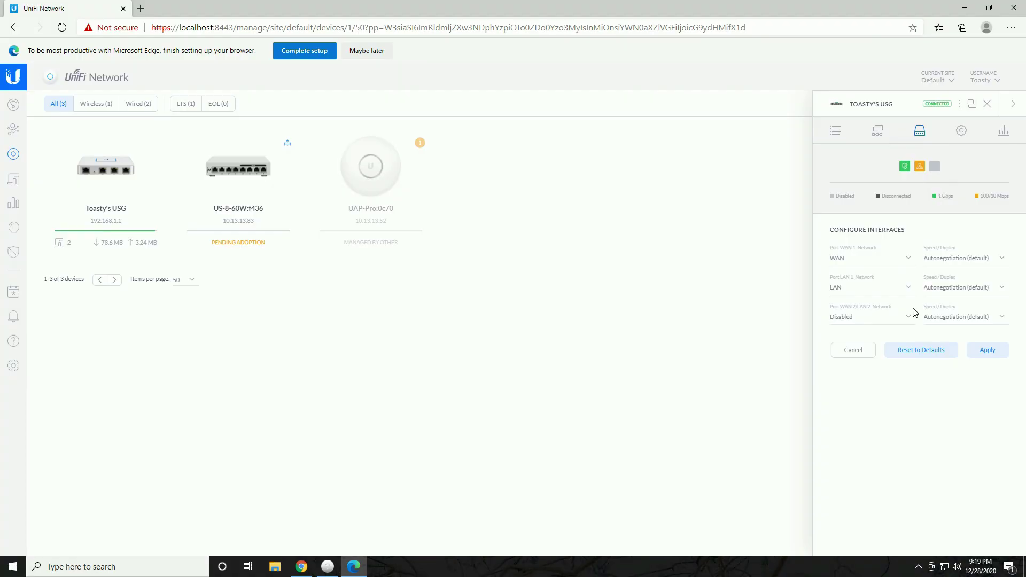
pyautogui.click(907, 323)
pyautogui.click(904, 324)
pyautogui.click(909, 320)
pyautogui.click(910, 318)
pyautogui.click(907, 262)
pyautogui.click(907, 262)
pyautogui.click(908, 288)
pyautogui.click(908, 288)
pyautogui.click(995, 287)
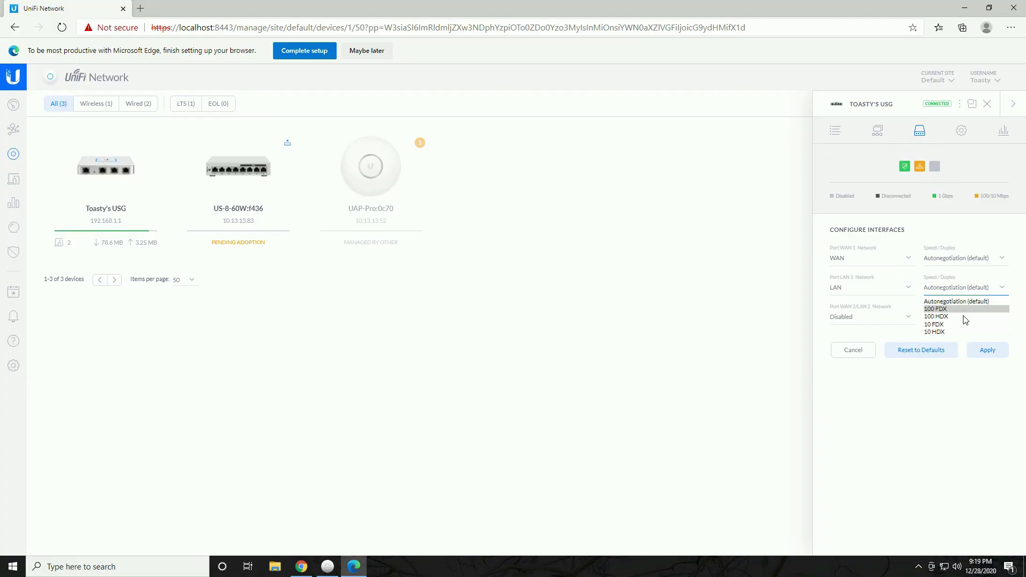
pyautogui.click(878, 131)
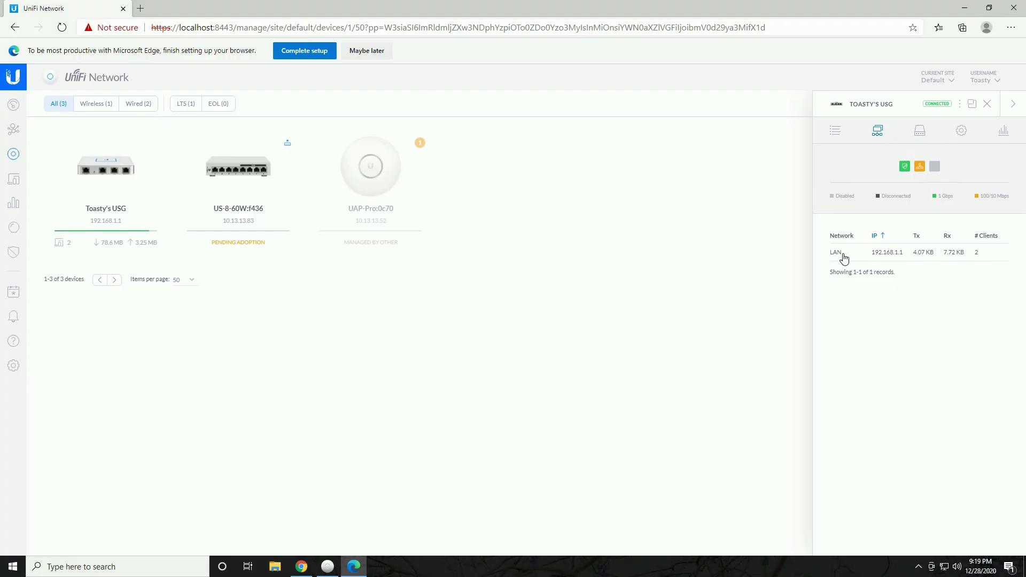
# View Toasty's USG CPU and memory stats, then return to its USG-3P overview details
pyautogui.moveTo(830, 255); pyautogui.dragTo(966, 279)
pyautogui.click(954, 296)
pyautogui.moveTo(932, 263); pyautogui.dragTo(918, 305)
pyautogui.click(1004, 130)
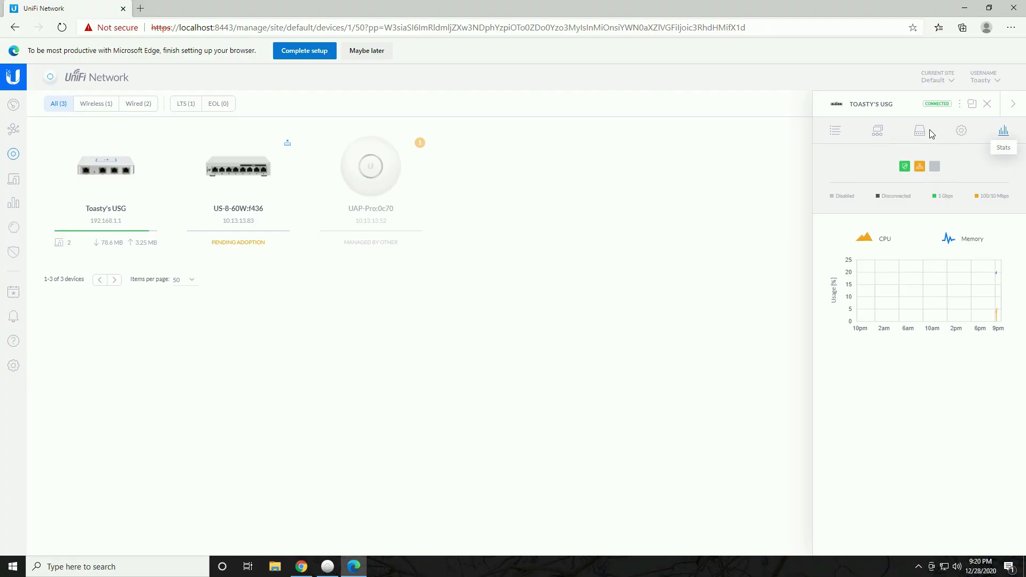
pyautogui.click(835, 131)
pyautogui.moveTo(603, 302); pyautogui.dragTo(586, 237)
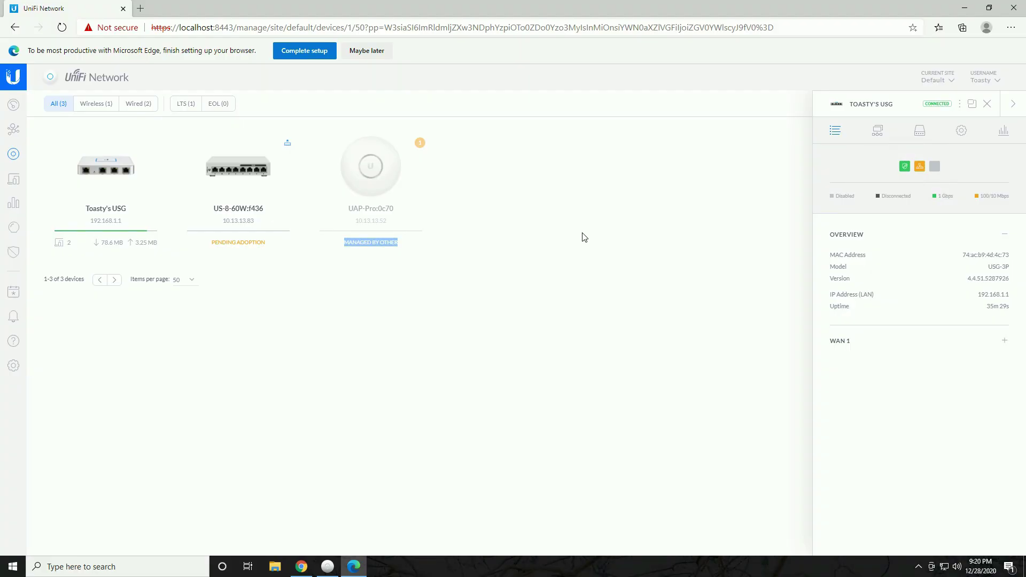
pyautogui.click(584, 237)
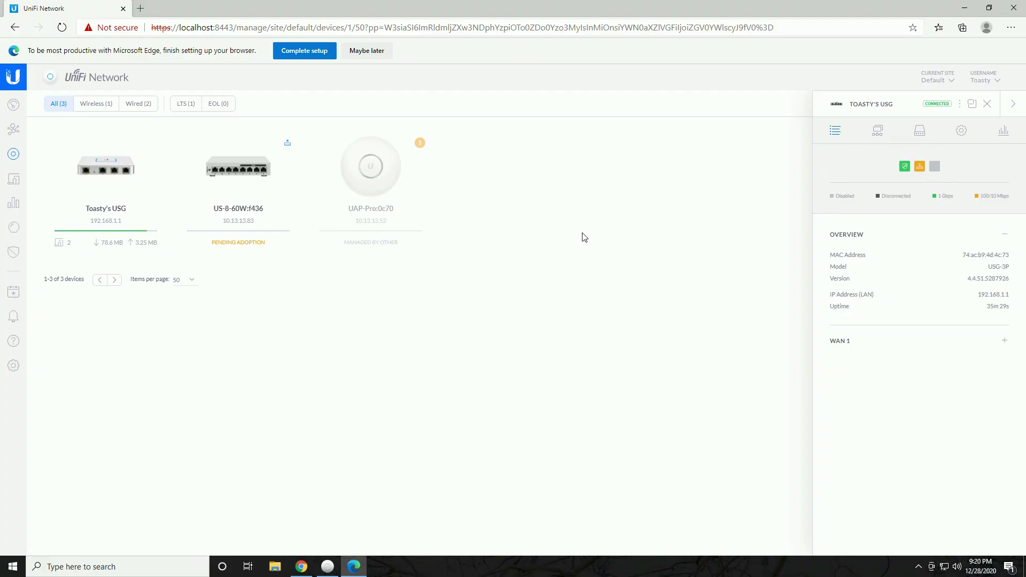